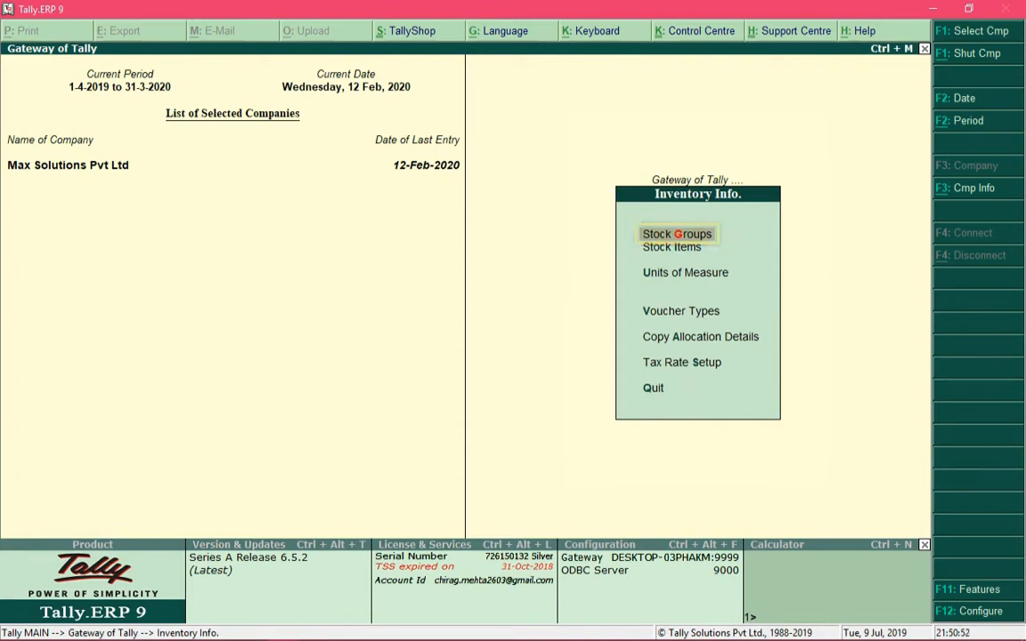
# Start a new single stock group named Laptops under Primary, with item quantities set to be added.
pyautogui.press('Return')
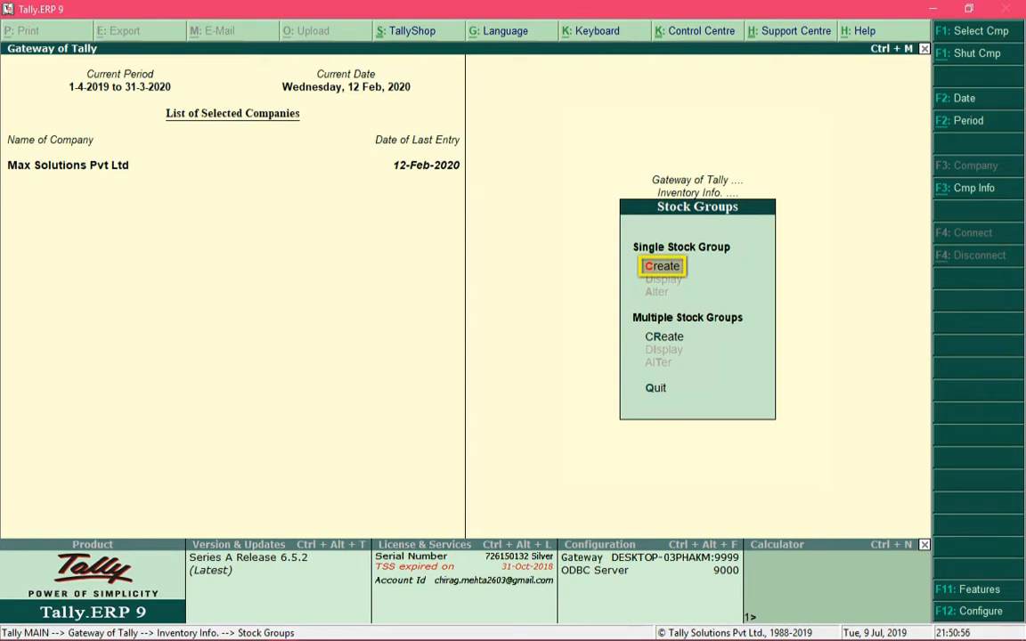
pyautogui.press('Return')
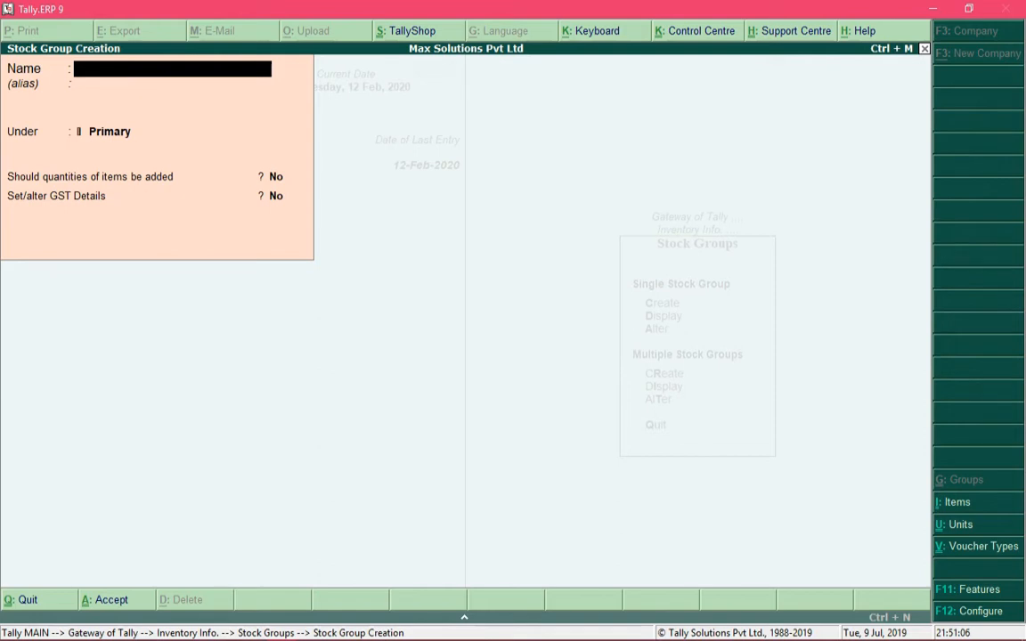
pyautogui.write('Laptops')
pyautogui.press('Return')
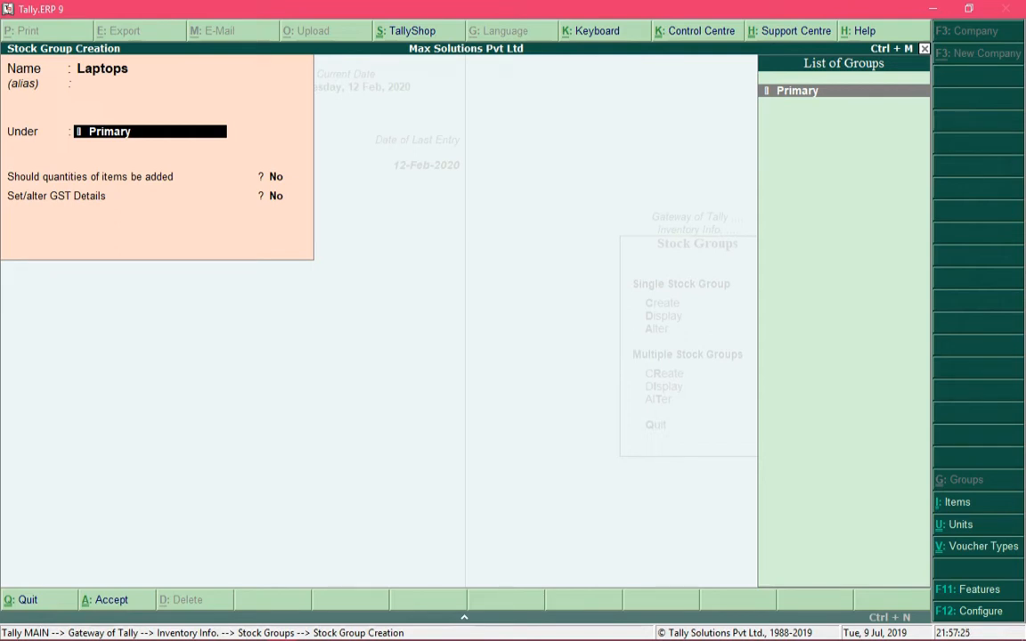
pyautogui.press('Return')
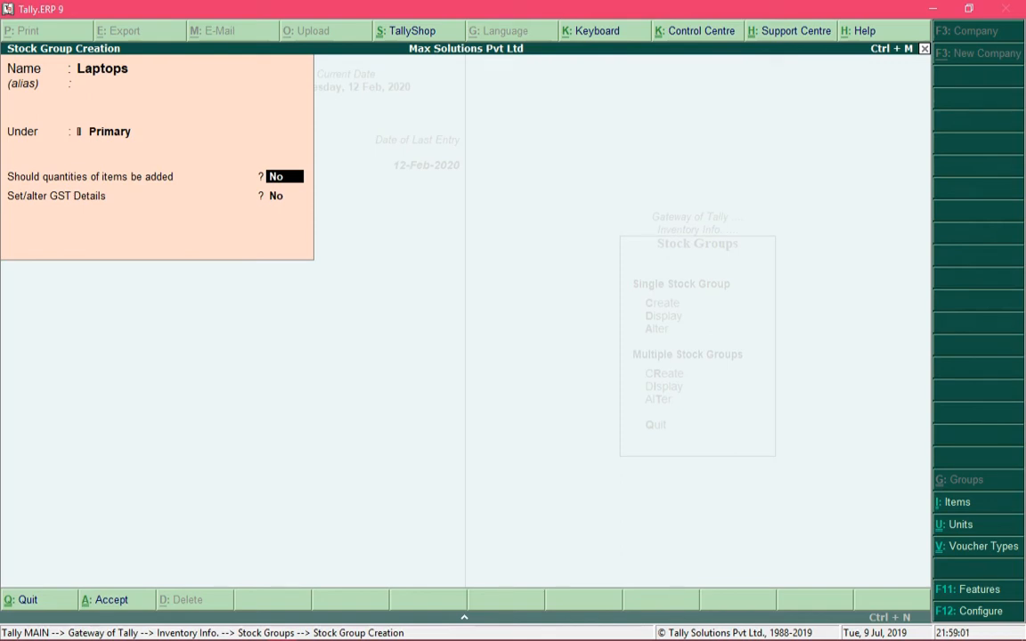
pyautogui.write('y')
pyautogui.press('Return')
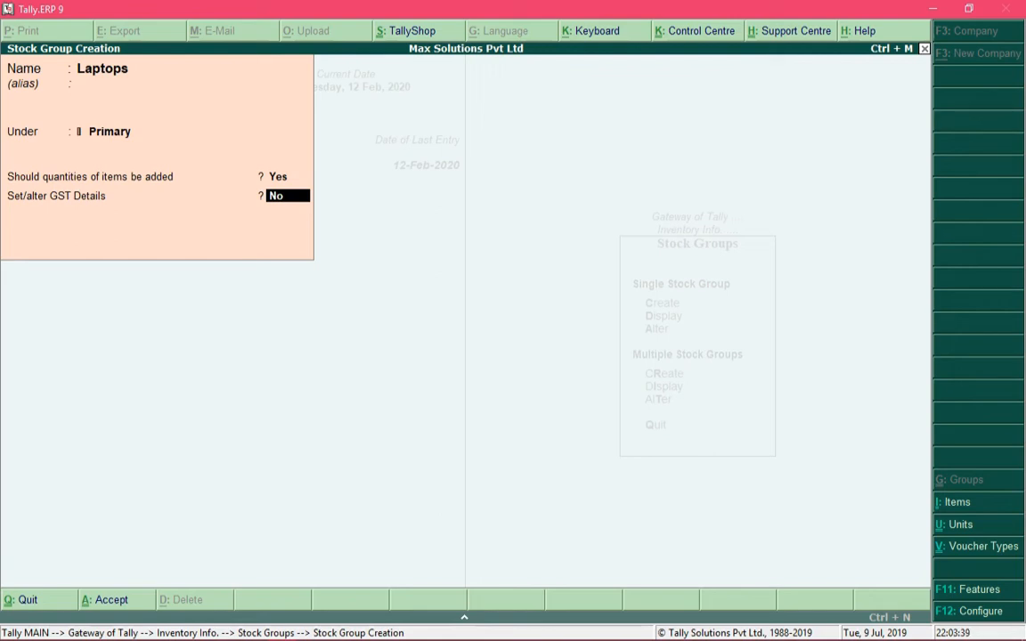
# Enable GST details for the Laptops group, entering the description Laptops and HSN/SAC 8471.
pyautogui.write('y')
pyautogui.press('Return')
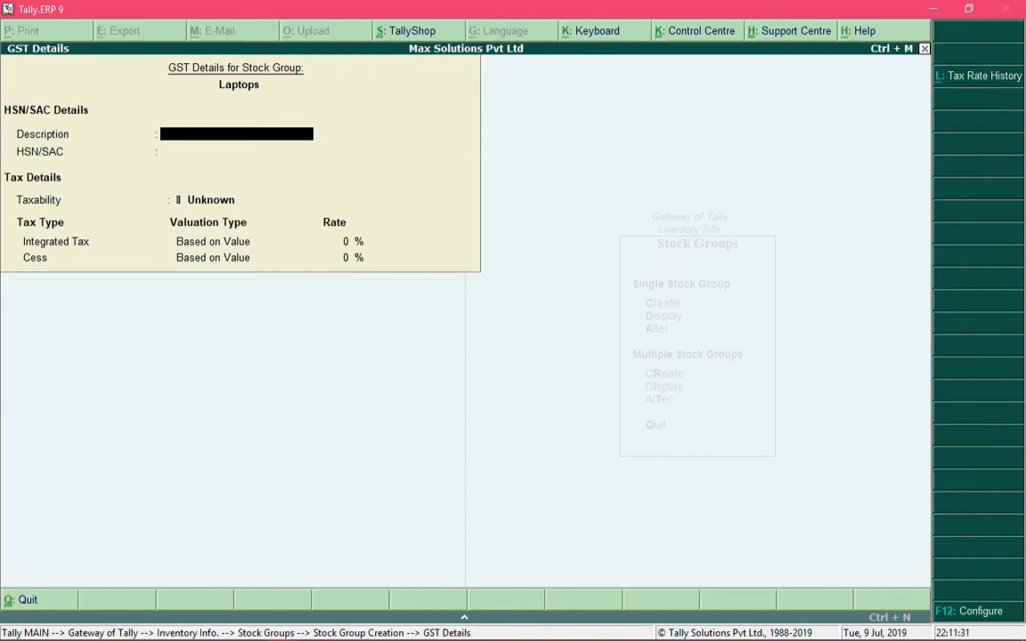
pyautogui.moveTo(464, 617)
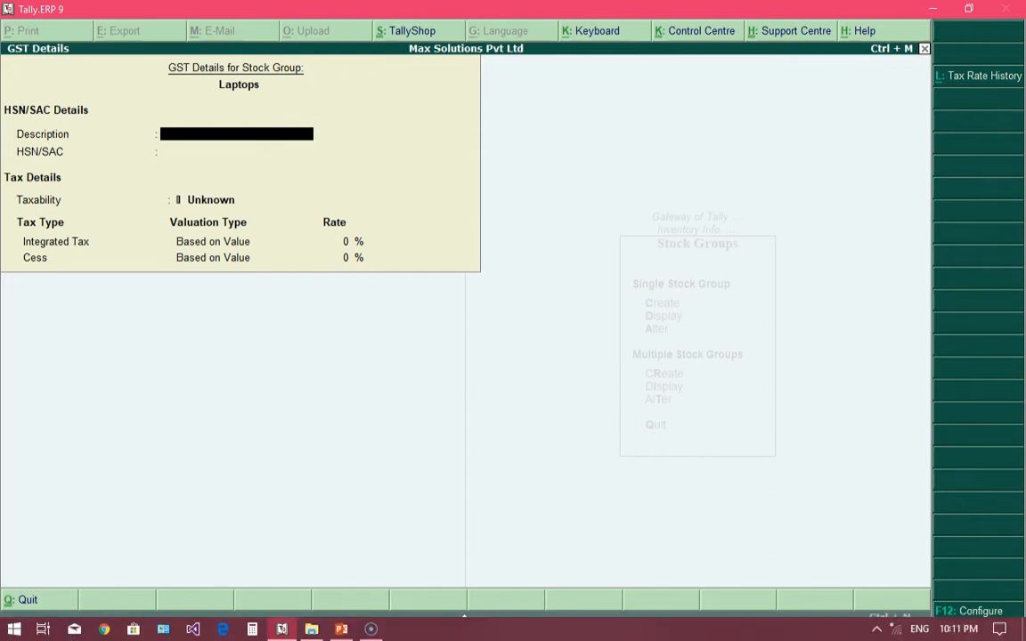
pyautogui.write('Laptop')
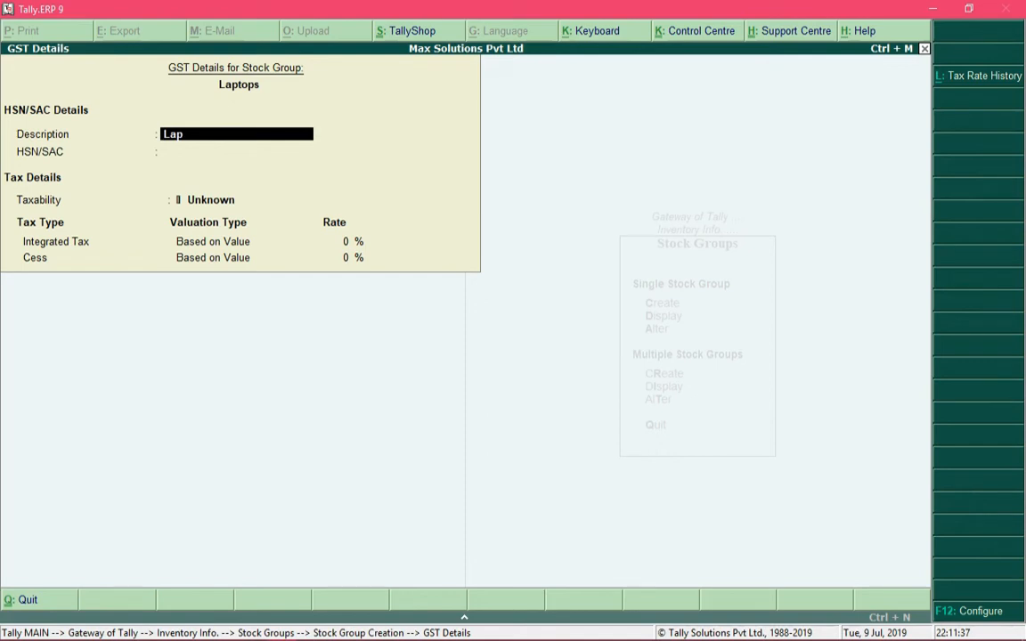
pyautogui.write('s')
pyautogui.press('Return')
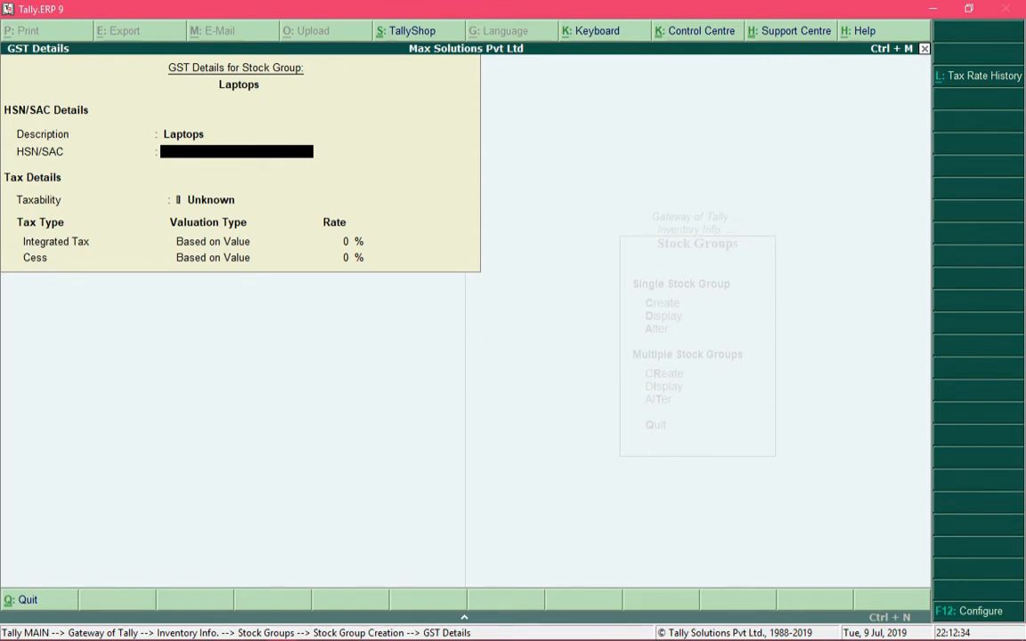
pyautogui.write('8471')
pyautogui.press('Return')
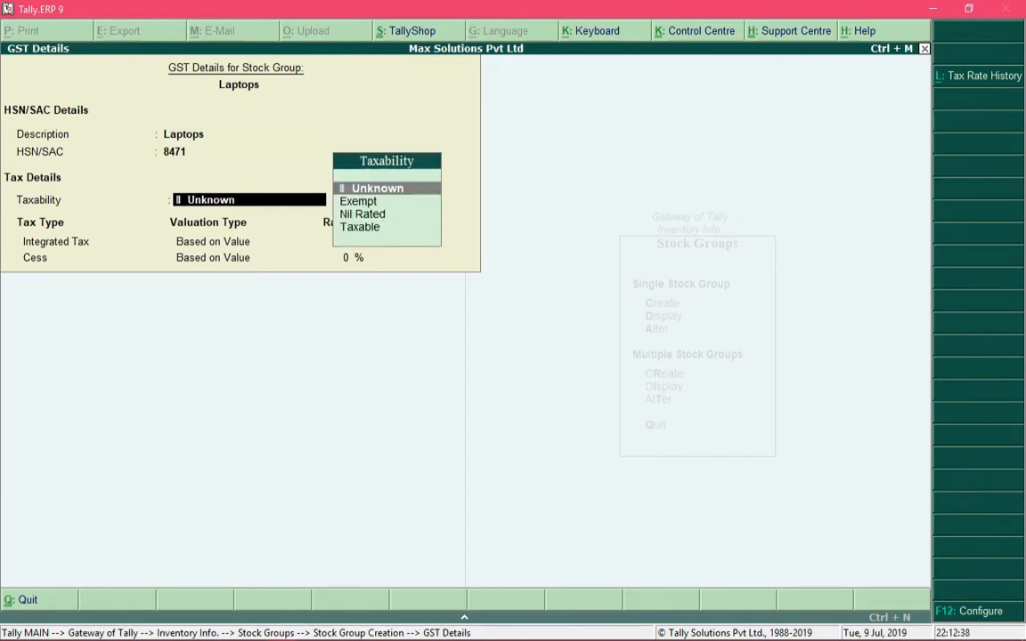
# Set the Laptops group's taxability to Taxable with 18% integrated tax, and save the stock group.
pyautogui.press('Down')
pyautogui.press('Down')
pyautogui.press('Down')
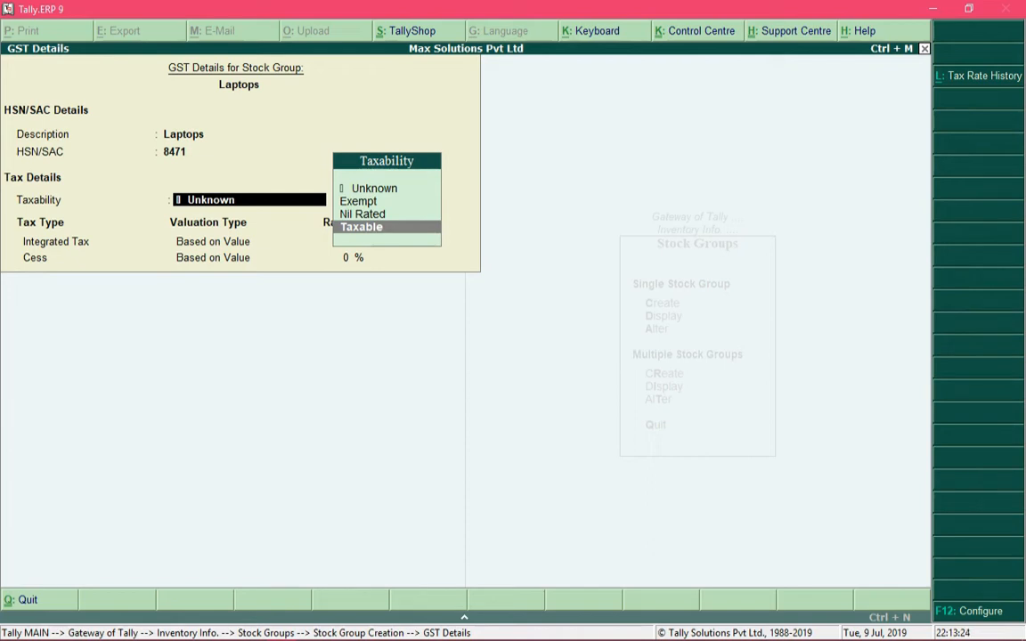
pyautogui.press('Up')
pyautogui.press('Up')
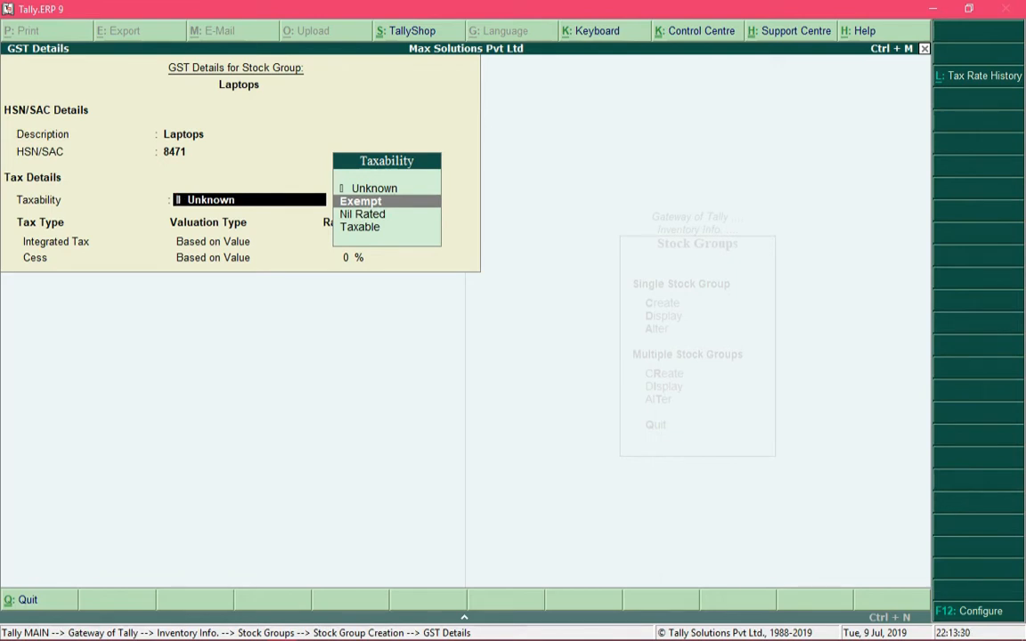
pyautogui.press('Down')
pyautogui.press('Down')
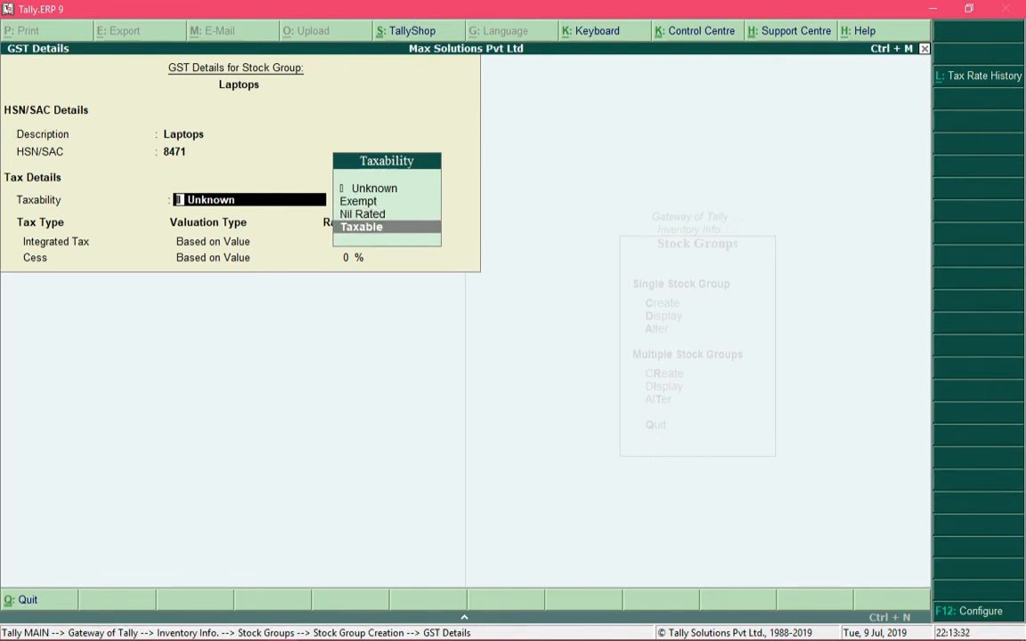
pyautogui.press('Return')
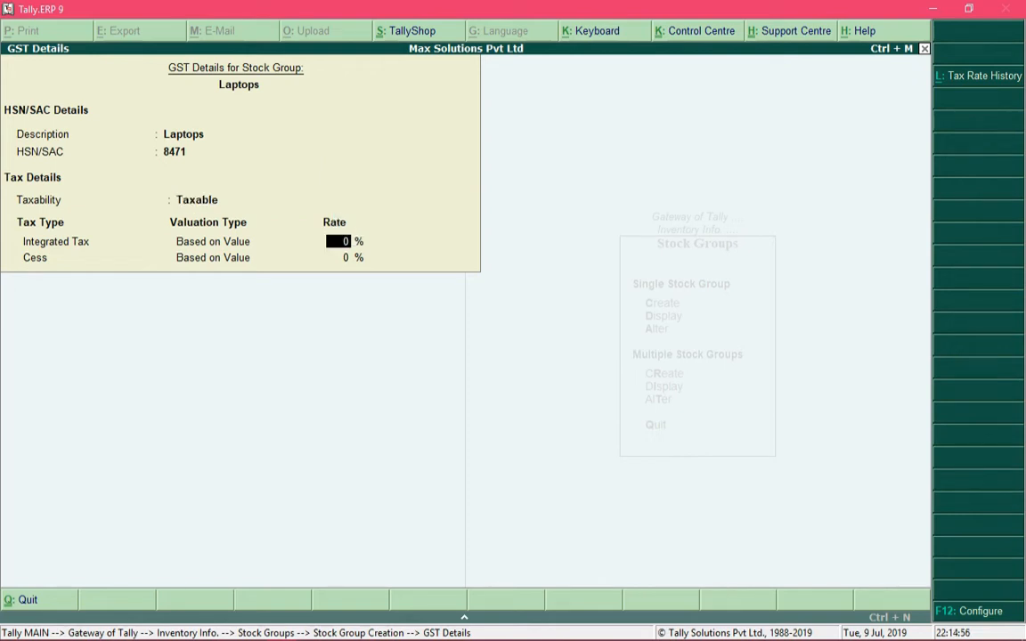
pyautogui.write('18')
pyautogui.press('Return')
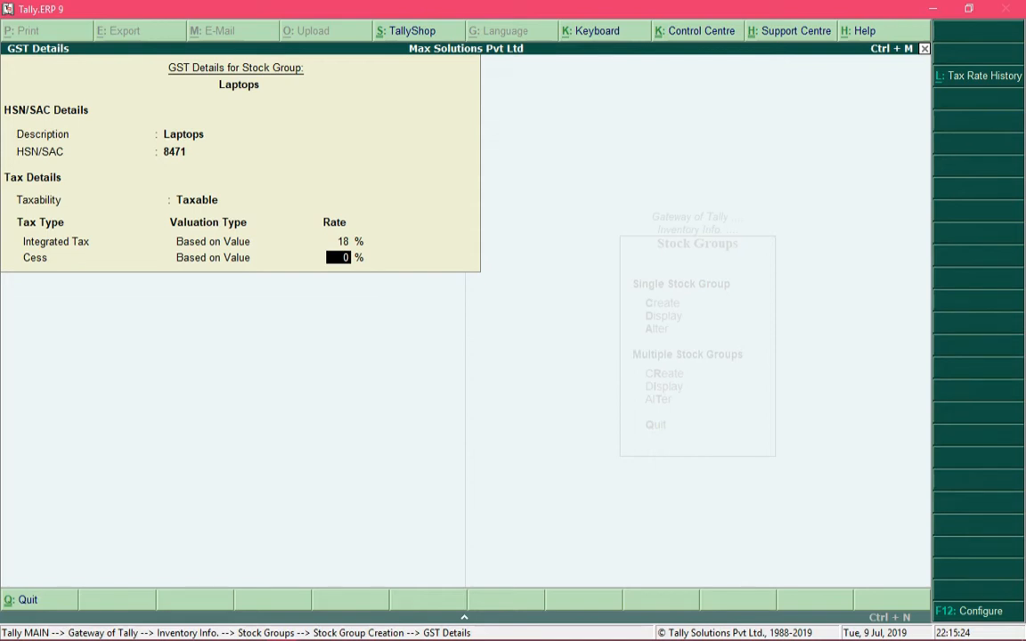
pyautogui.press('Return')
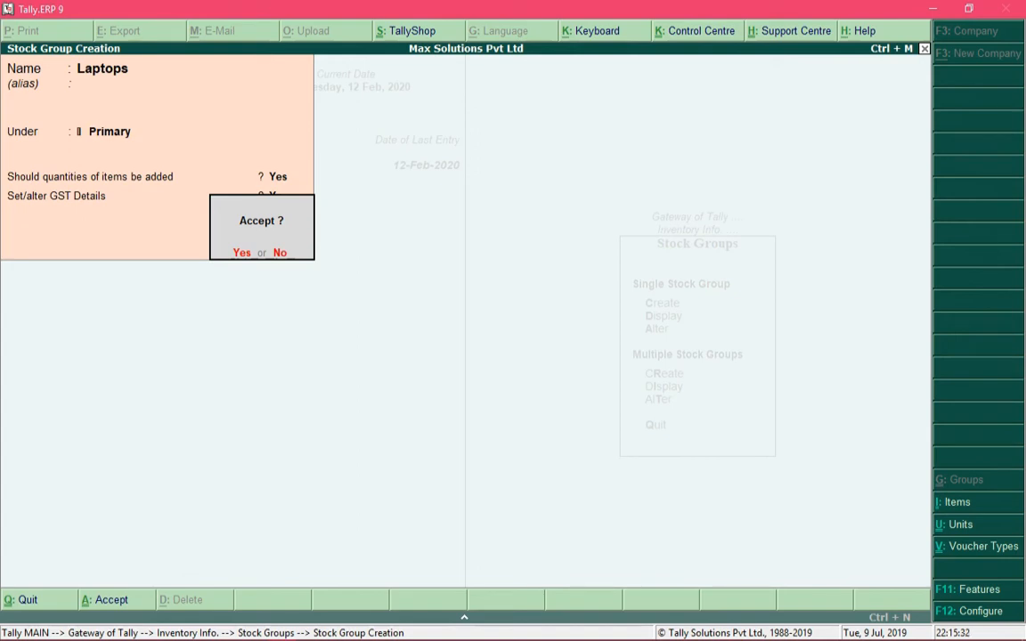
pyautogui.press('Return')
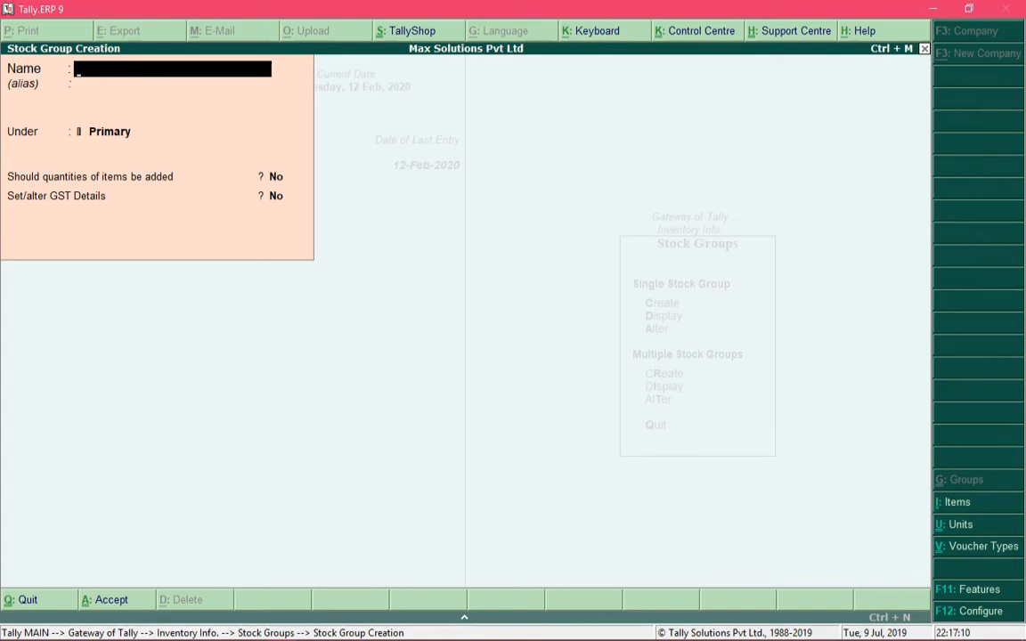
# Start a stock group named Desktop under Primary, with item quantities added and GST details enabled.
pyautogui.write('Desktop')
pyautogui.press('Return')
pyautogui.write('yy')
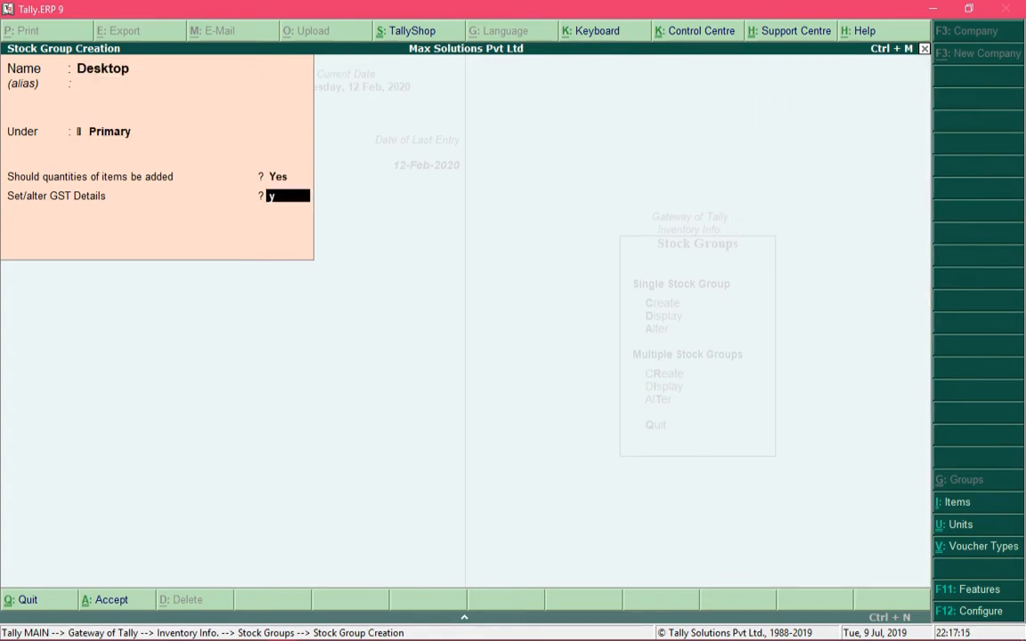
pyautogui.press('Return')
# Enter Desktops as the GST description and 8471 as the HSN/SAC code for the Desktop group.
pyautogui.write('Desktops')
pyautogui.press('Return')
pyautogui.write('8471')
pyautogui.press('Return')
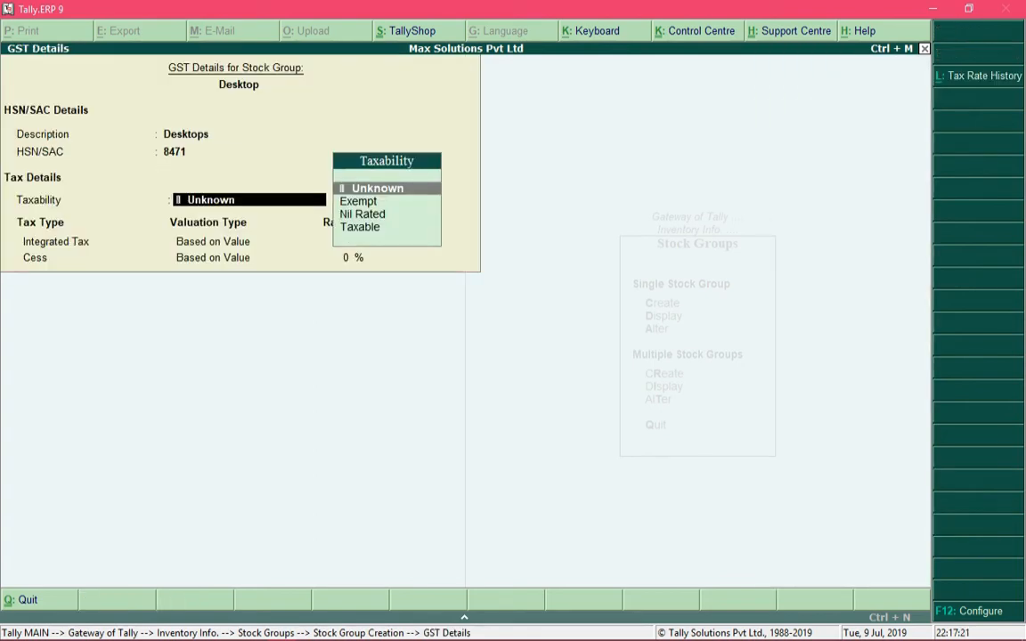
# Make the Desktop group Taxable with 18% integrated tax, and save the stock group.
pyautogui.press('Down')
pyautogui.press('Down')
pyautogui.press('Down')
pyautogui.press('Return')
pyautogui.write('18')
pyautogui.press('Return')
pyautogui.press('Return')
pyautogui.press('Return')
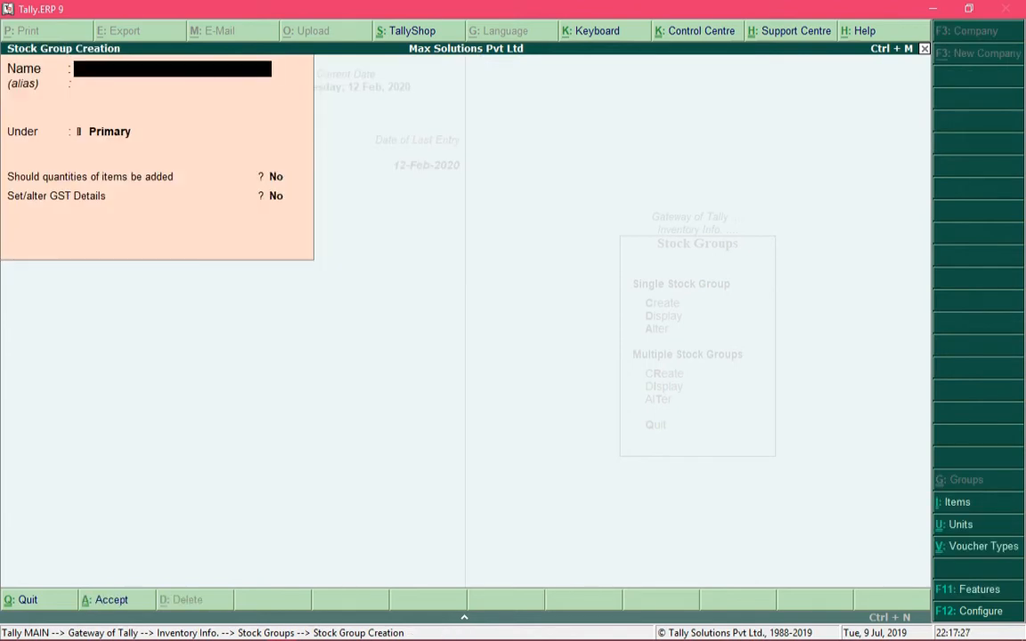
# Start a stock group named Printers under Primary, with item quantities set to be added.
pyautogui.write('Printers')
pyautogui.press('Return')
pyautogui.press('Return')
pyautogui.write('y')
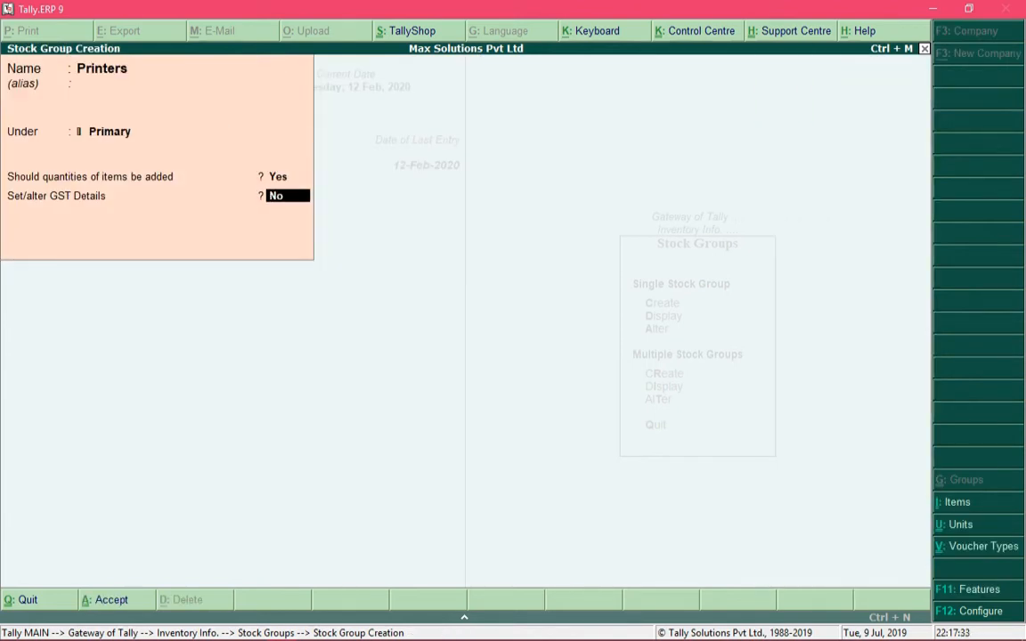
# Enable GST details for the Printers group, with description Printers and HSN/SAC 8471.
pyautogui.write('yPrinters')
pyautogui.press('Return')
pyautogui.write('8471')
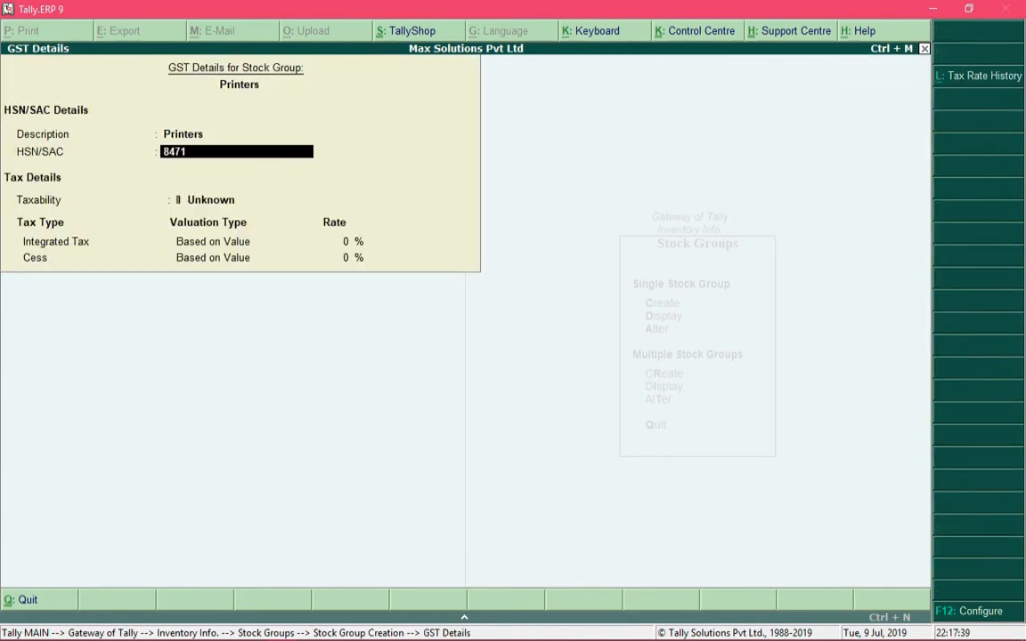
pyautogui.press('Return')
# Set the Printers group's taxability to Taxable and its integrated tax rate to 18%.
pyautogui.write('t')
pyautogui.press('Return')
pyautogui.write('18')
pyautogui.press('Return')
pyautogui.press('Return')
# Save the Printers group and start one named Ink Cartridges under Primary, with item quantities added and GST details enabled.
pyautogui.write('yInk Cartridges')
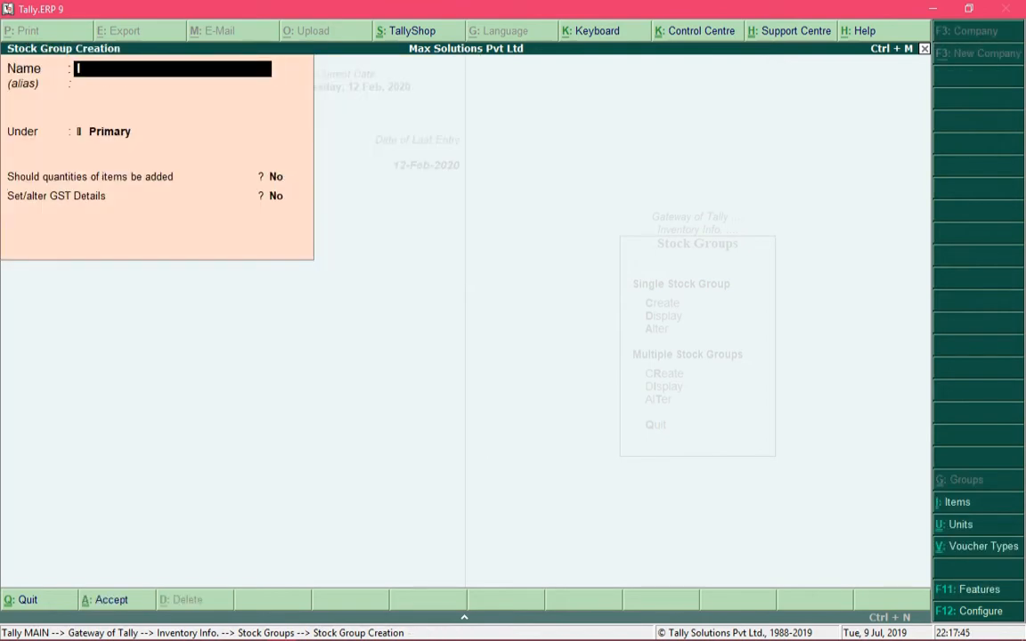
pyautogui.press('Return')
pyautogui.press('Return')
pyautogui.press('Return')
pyautogui.write('y')
pyautogui.press('Return')
pyautogui.write('y')
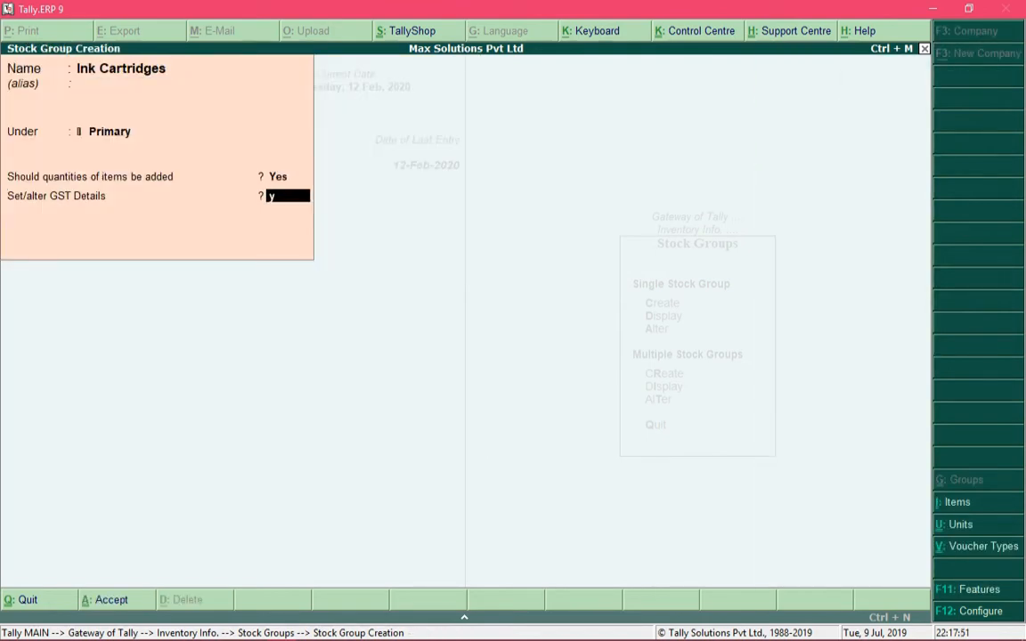
pyautogui.press('Return')
pyautogui.write('8471')
pyautogui.press('Return')
pyautogui.press('BackSpace')
pyautogui.write('Ink Cartridge')
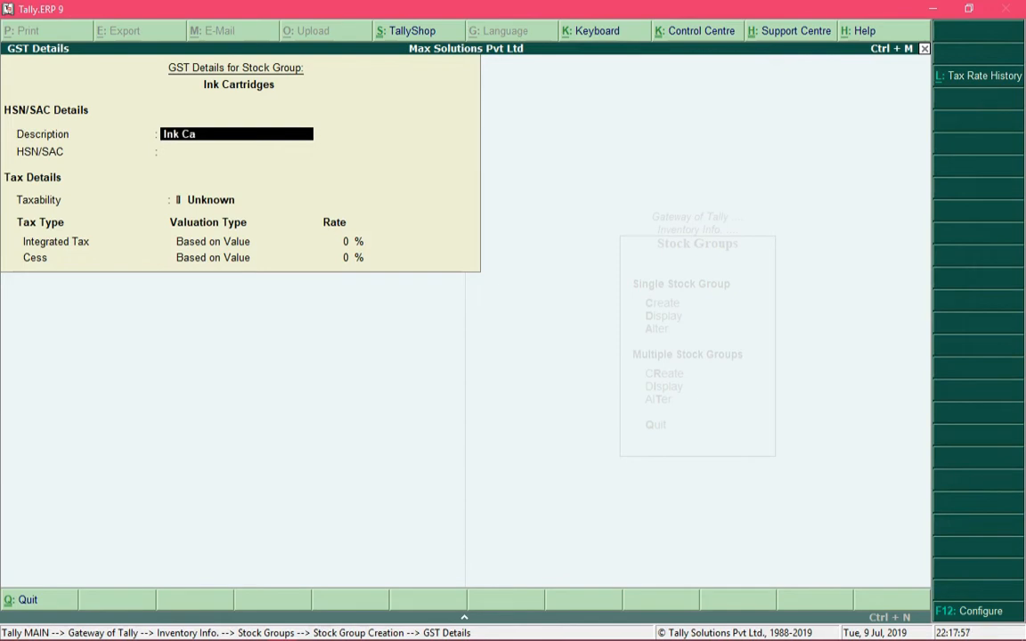
pyautogui.press('Return')
pyautogui.press('BackSpace')
# Enter Ink Cartridges as the GST description and 8471 as the HSN/SAC code.
pyautogui.write('Ink Cartridges')
pyautogui.press('Return')
pyautogui.write('8471')
pyautogui.press('Return')
# Make the Ink Cartridges group Taxable with 18% integrated tax, save it, and quit stock group creation.
pyautogui.write('t')
pyautogui.press('Return')
pyautogui.write('18')
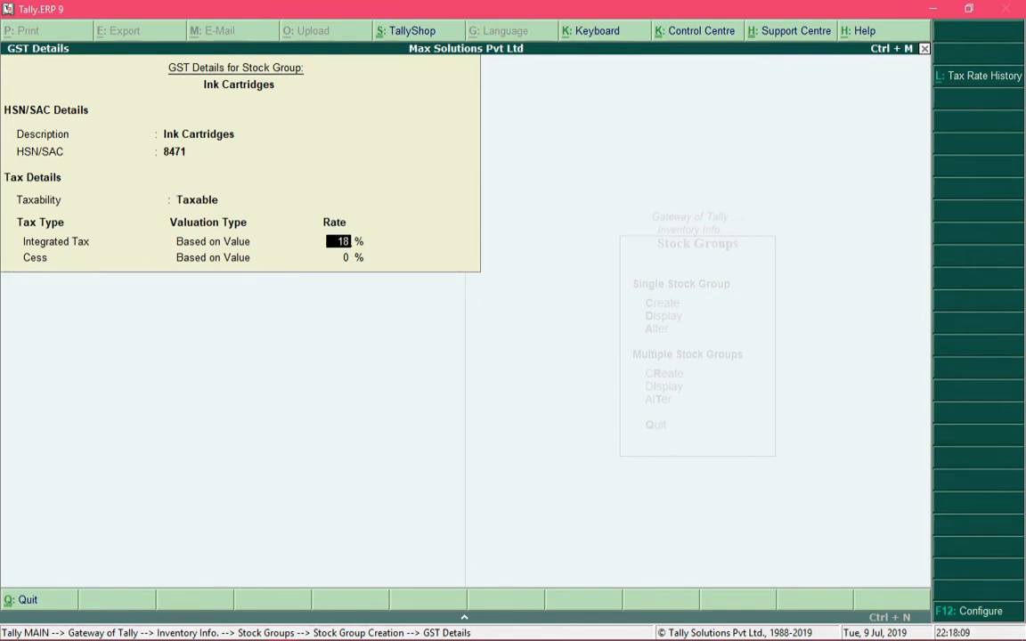
pyautogui.press('Return')
pyautogui.press('Return')
pyautogui.press('Return')
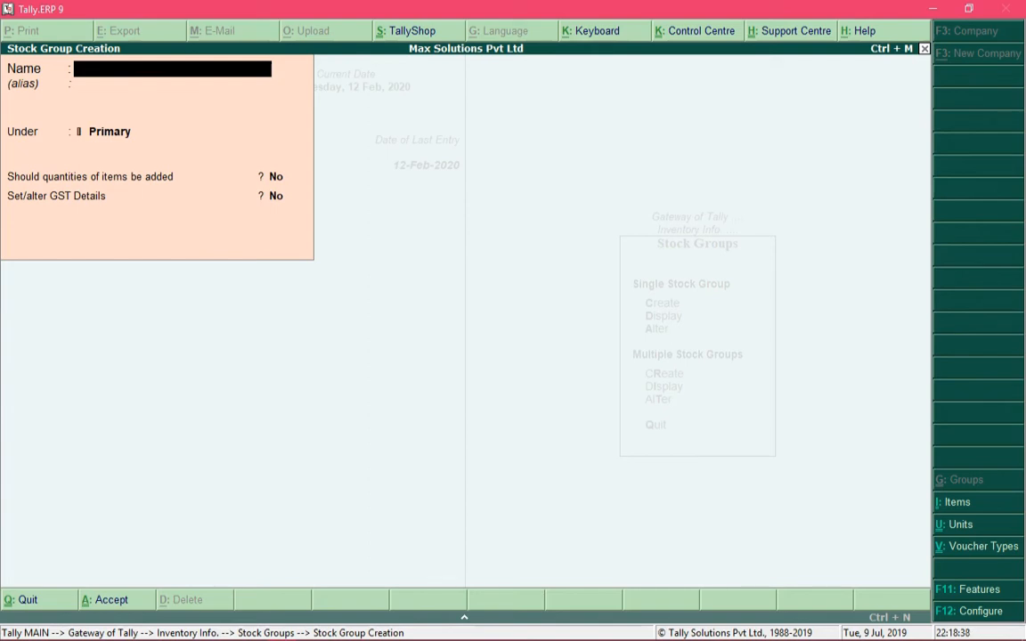
pyautogui.press('Escape')
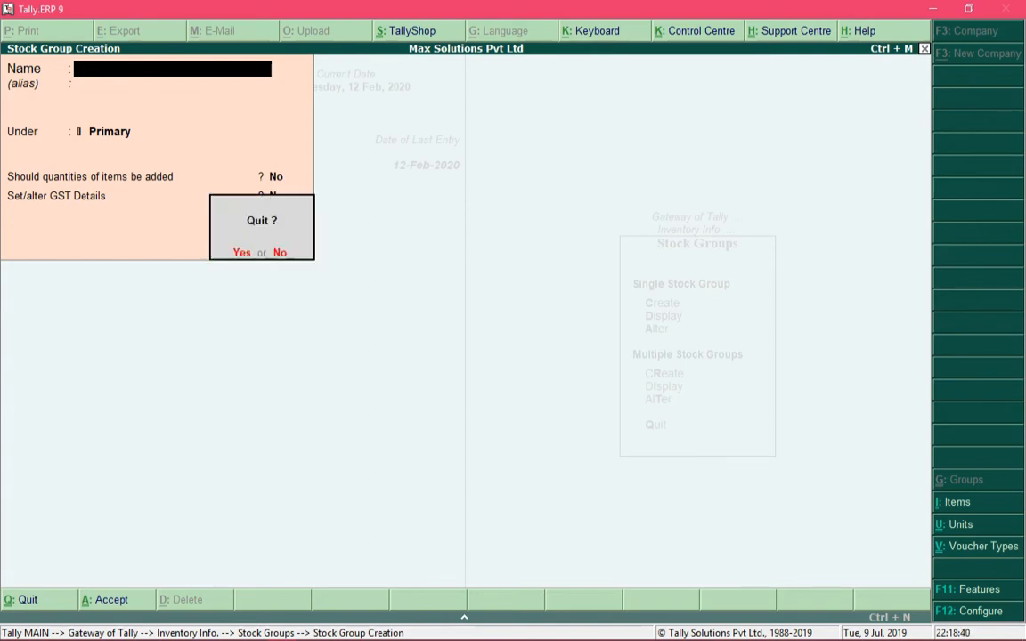
pyautogui.press('y')
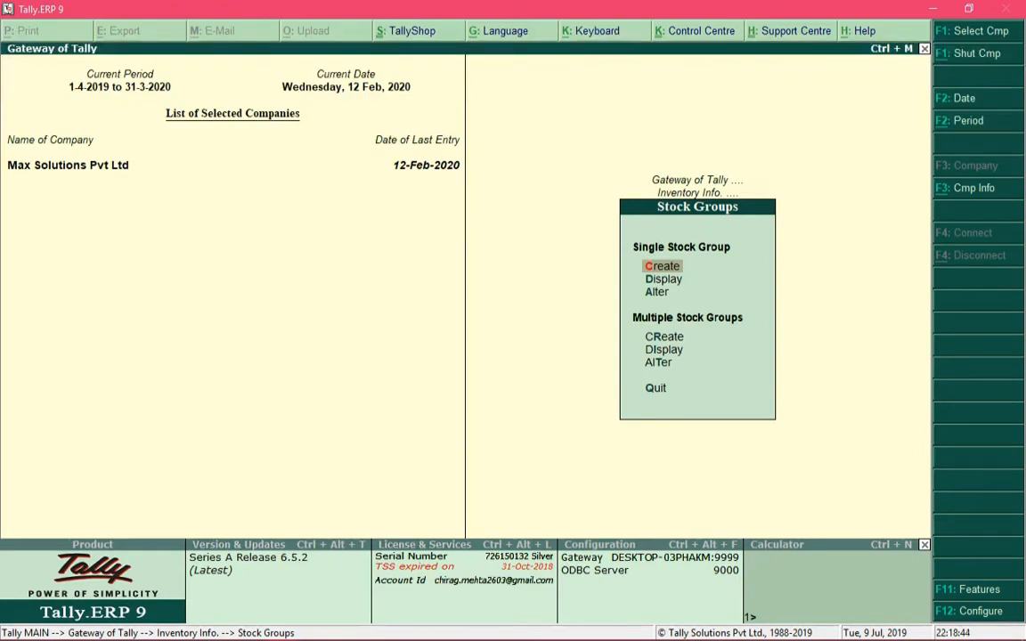
# Display multiple stock groups for All Items and review each group's name, parent and quantity setting.
pyautogui.press('Down')
pyautogui.press('Down')
pyautogui.press('Down')
pyautogui.press('Down')
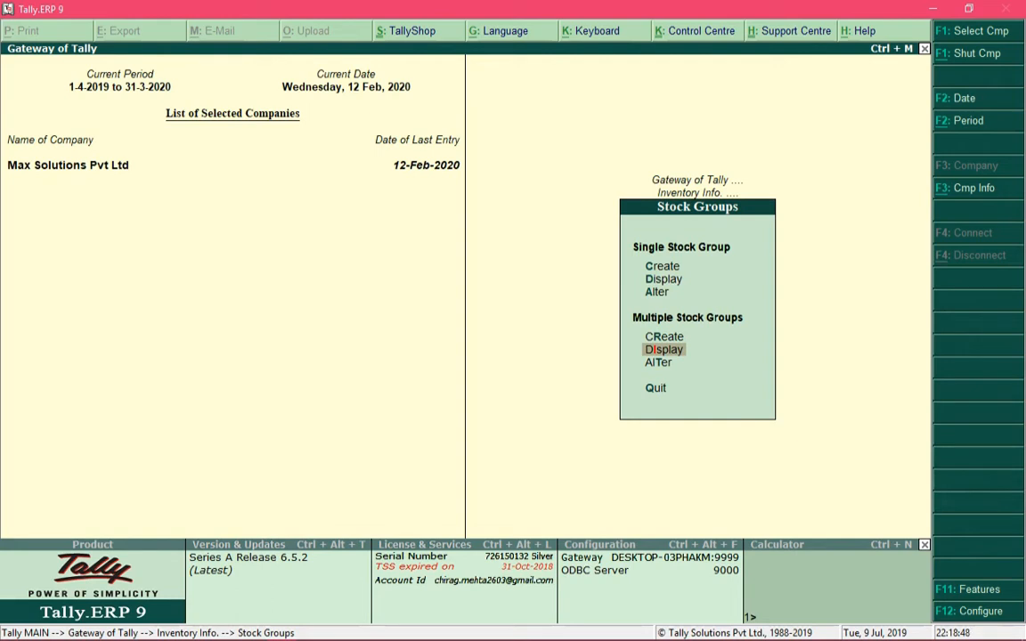
pyautogui.press('Return')
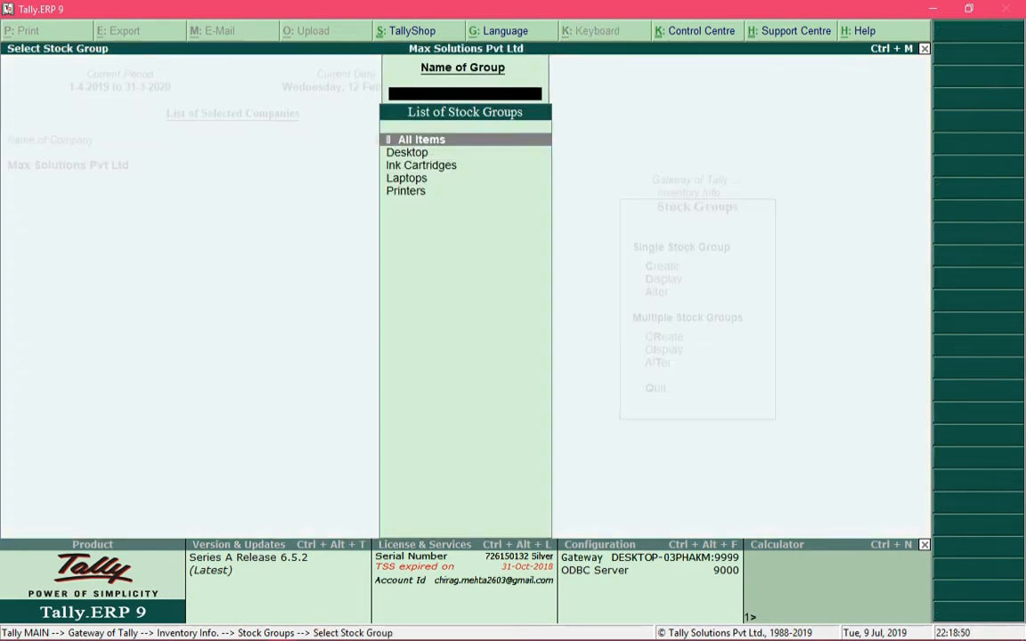
pyautogui.press('Return')
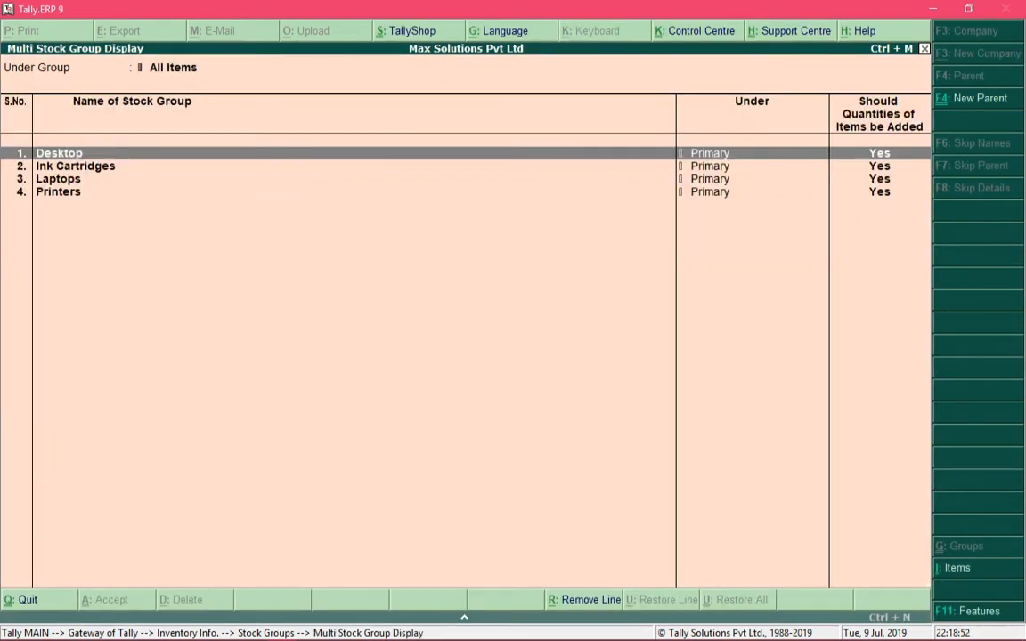
pyautogui.press('Down')
pyautogui.press('Down')
pyautogui.press('Down')
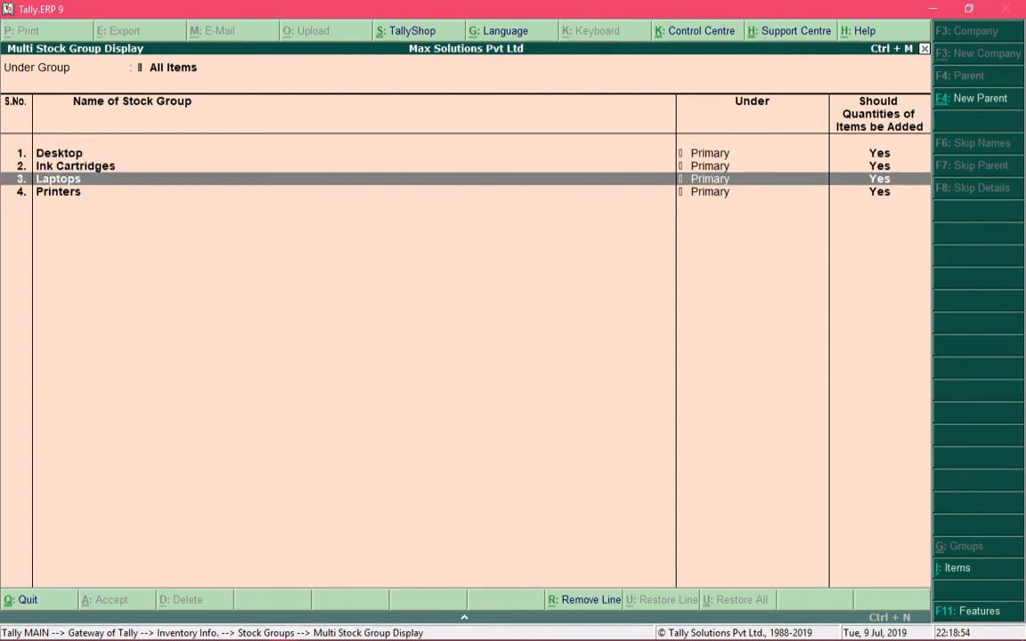
pyautogui.press('Up')
pyautogui.press('Up')
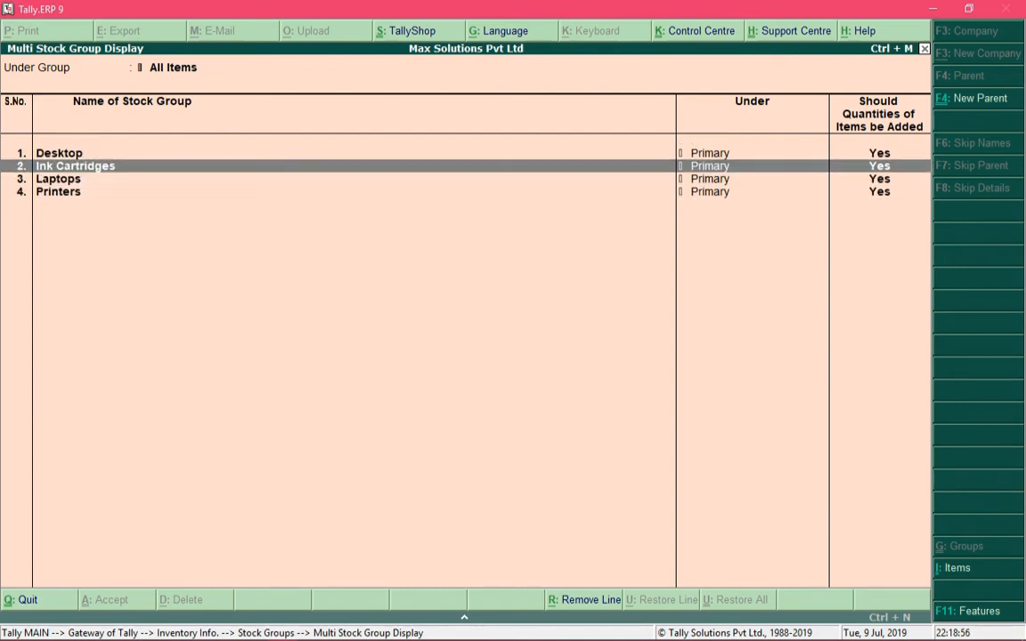
pyautogui.press('Up')
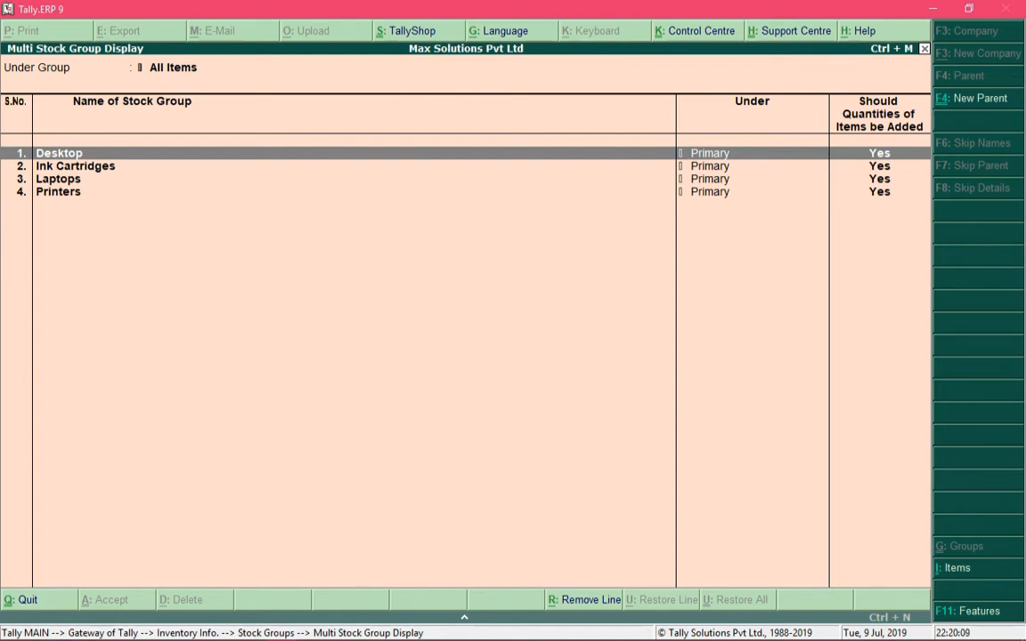
# Quit the stock group display and start creating multiple stock groups.
pyautogui.press('Escape')
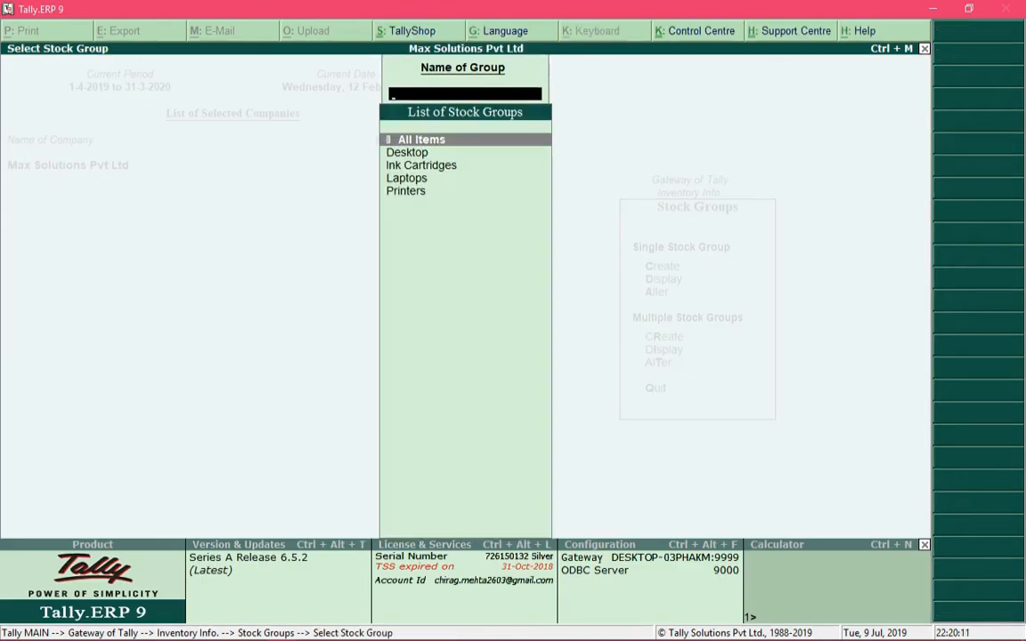
pyautogui.press('Escape')
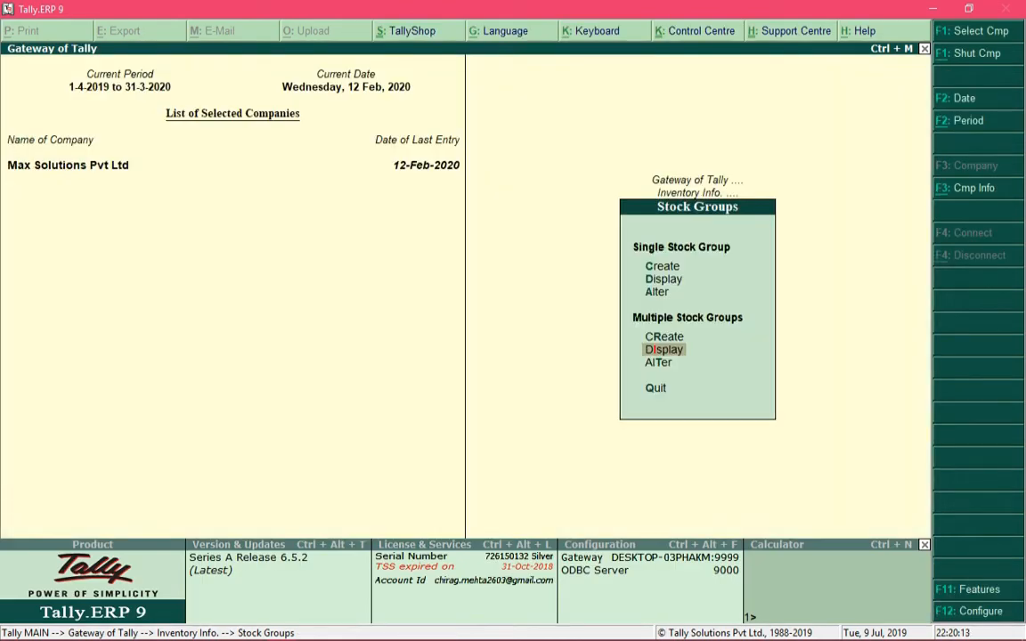
pyautogui.press('Up')
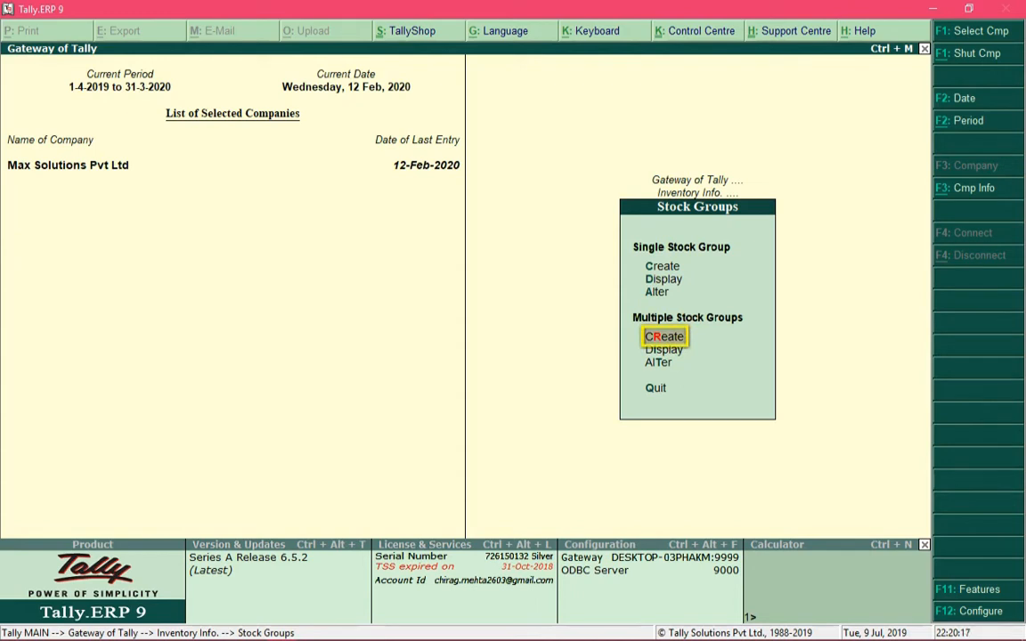
pyautogui.press('Return')
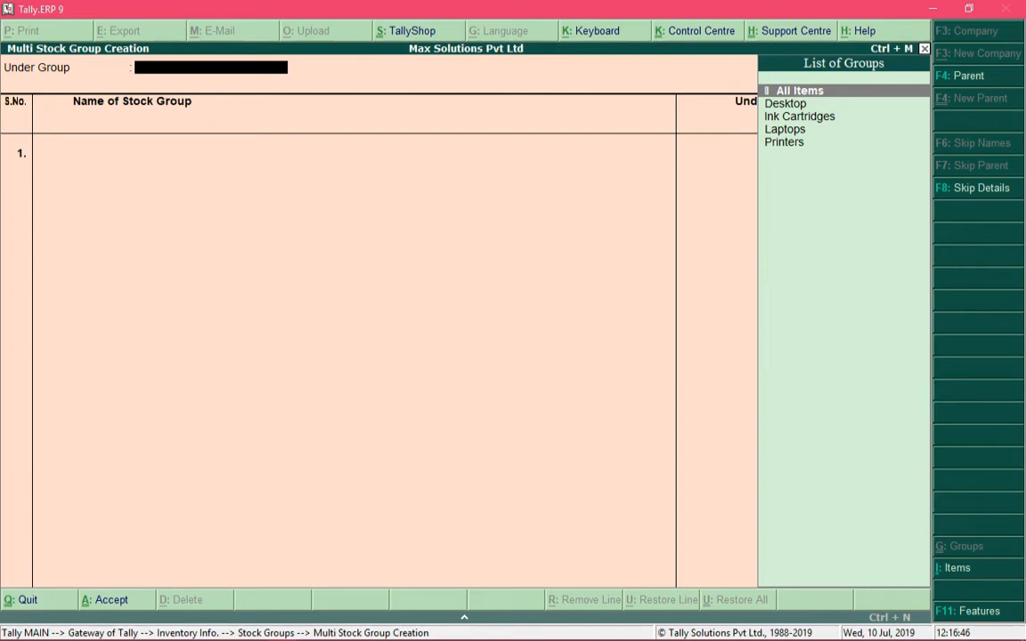
# Look through the available parent groups and choose All Items for the multiple stock group creation.
pyautogui.press('Down')
pyautogui.press('Down')
pyautogui.press('Down')
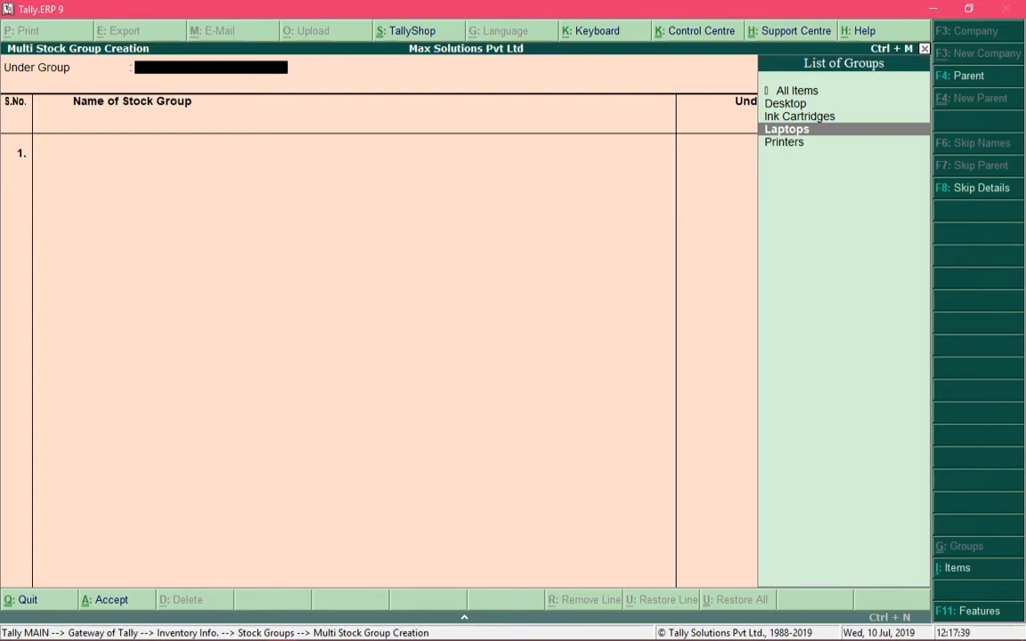
pyautogui.press('Up')
pyautogui.press('Up')
pyautogui.press('Down')
pyautogui.press('Down')
pyautogui.press('Up')
pyautogui.press('Up')
pyautogui.press('Up')
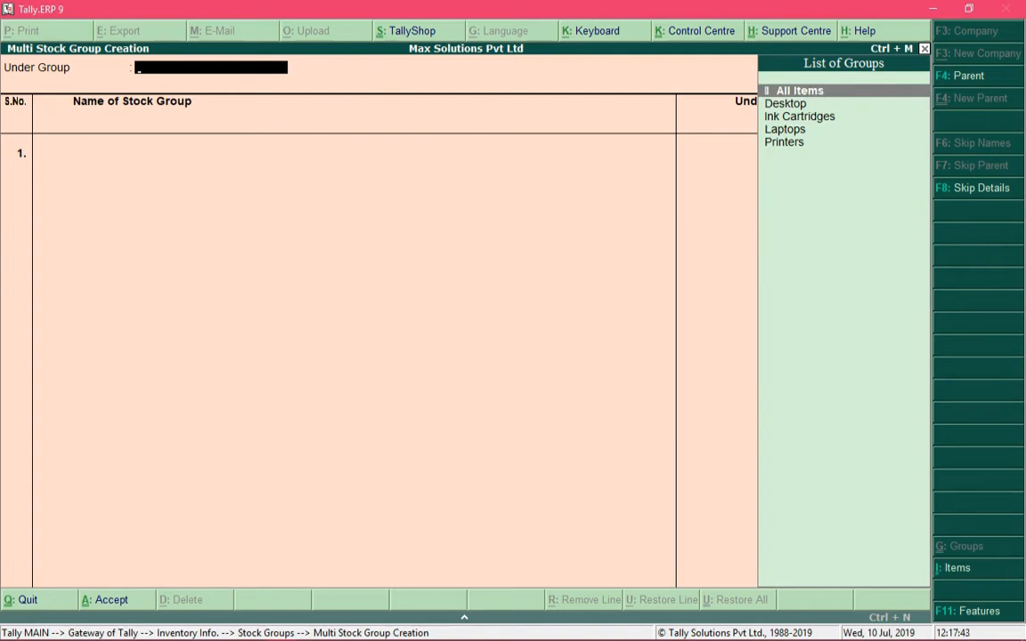
pyautogui.press('Return')
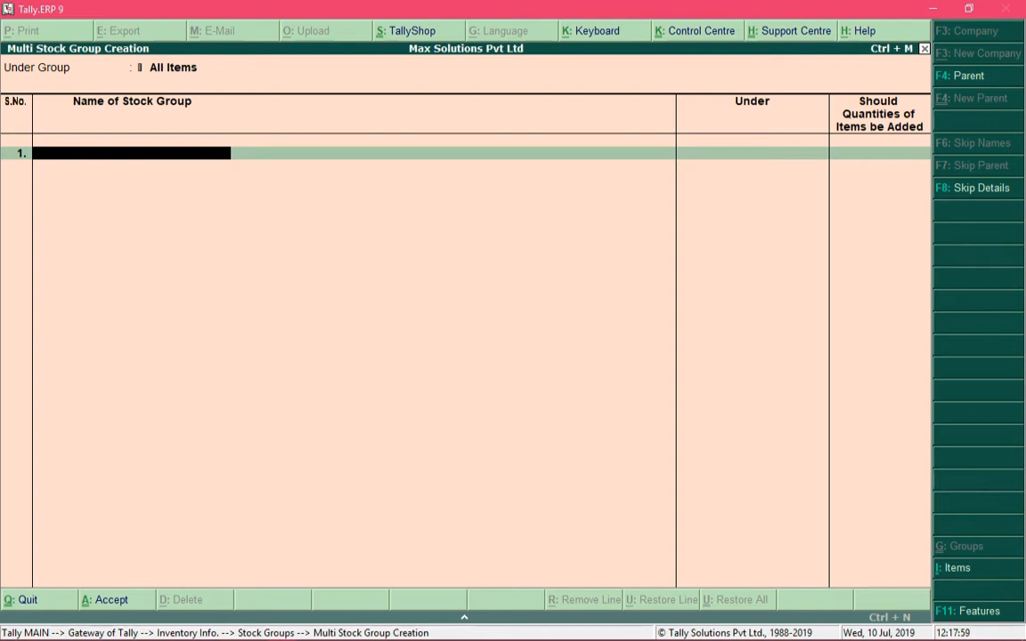
# Enter HP Laptops as the first stock group, under Laptops, with item quantities added.
pyautogui.write('HP Laptops')
pyautogui.press('Return')
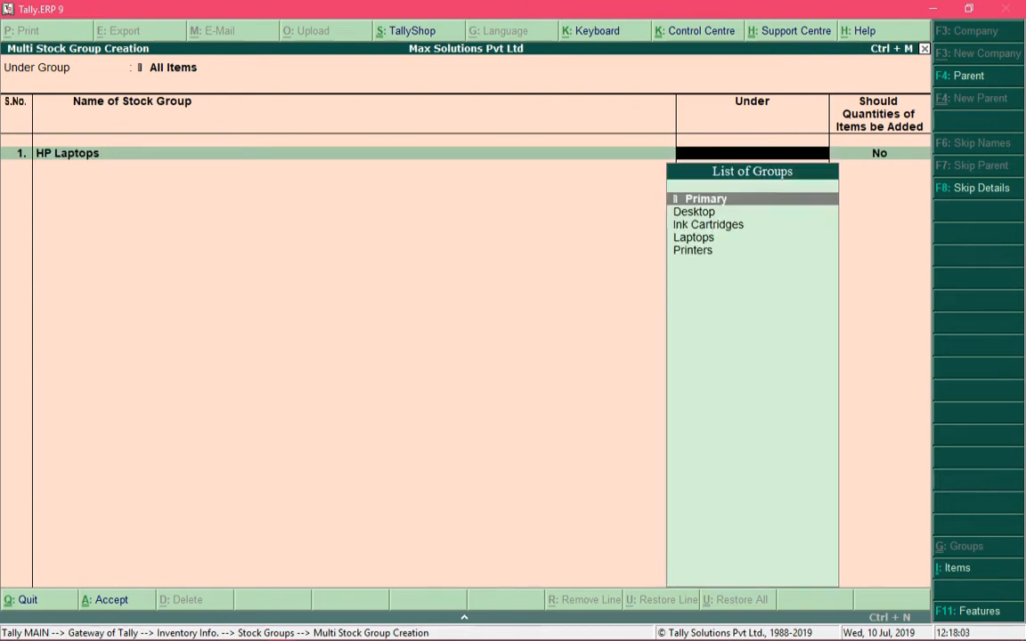
pyautogui.press('Down')
pyautogui.press('Down')
pyautogui.press('Down')
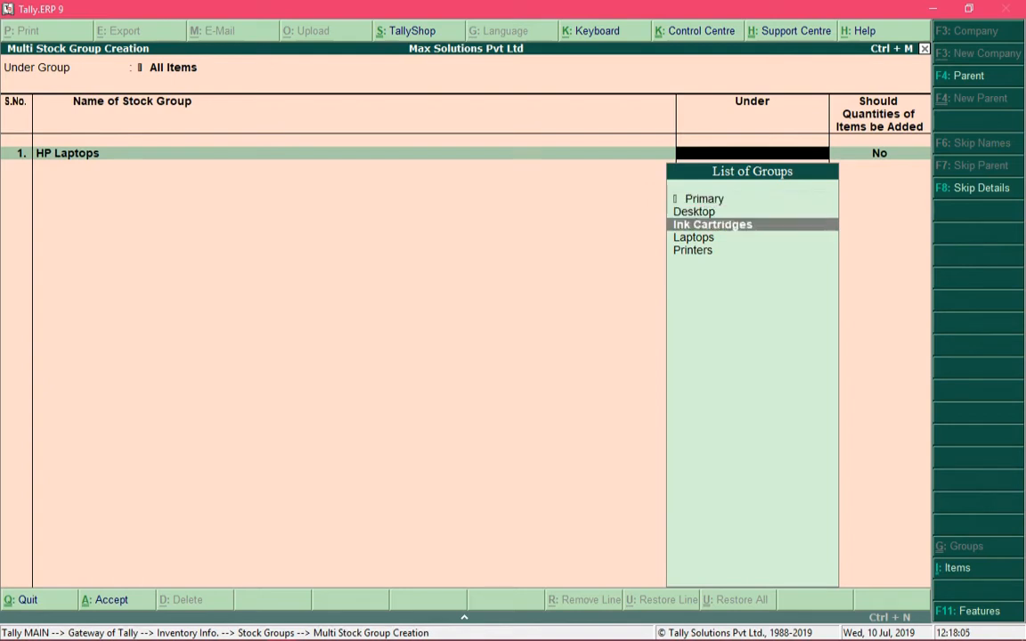
pyautogui.press('Return')
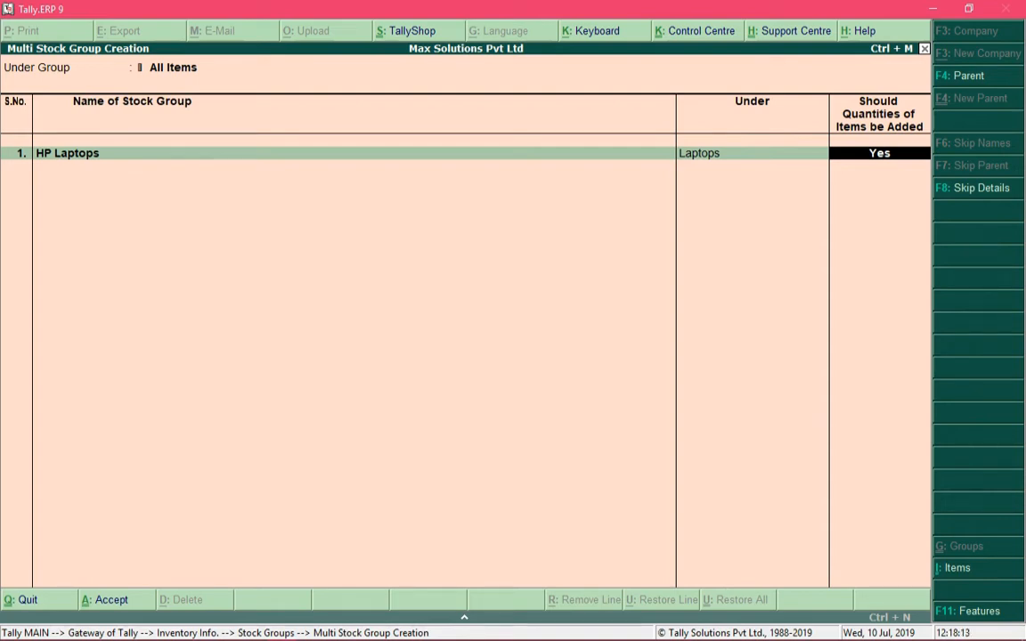
pyautogui.press('Return')
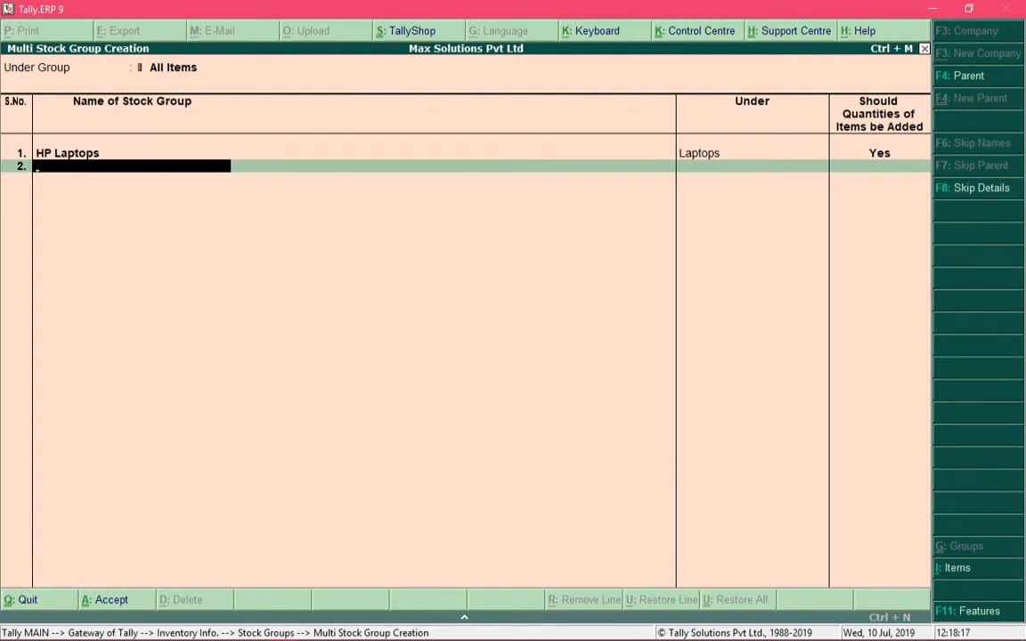
# Enter Lenovo Laptops as the second stock group, under Laptops, with item quantities added.
pyautogui.write('Lenovo Laptops')
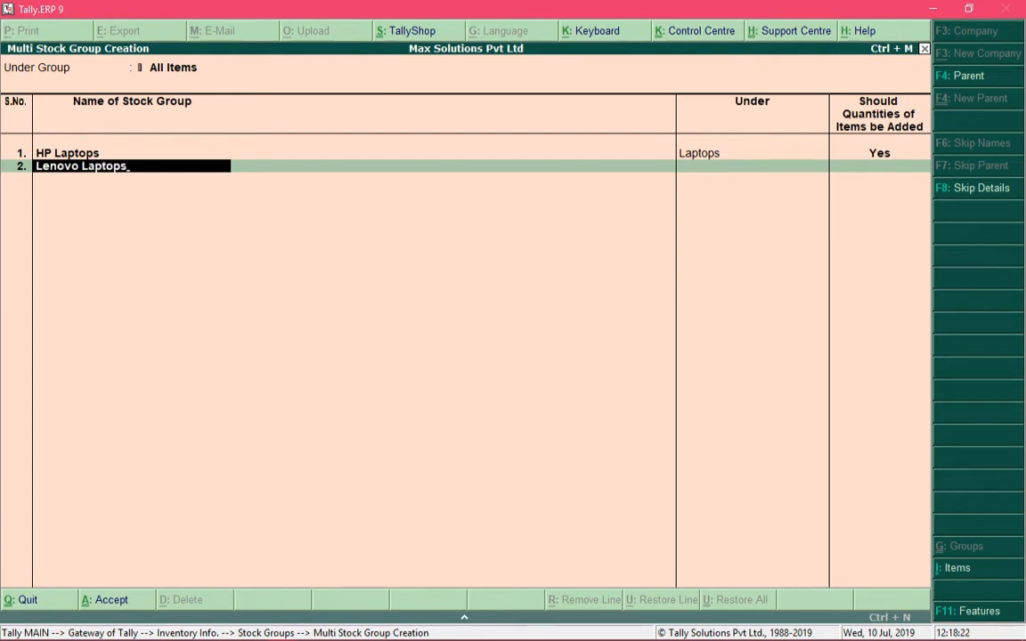
pyautogui.press('Return')
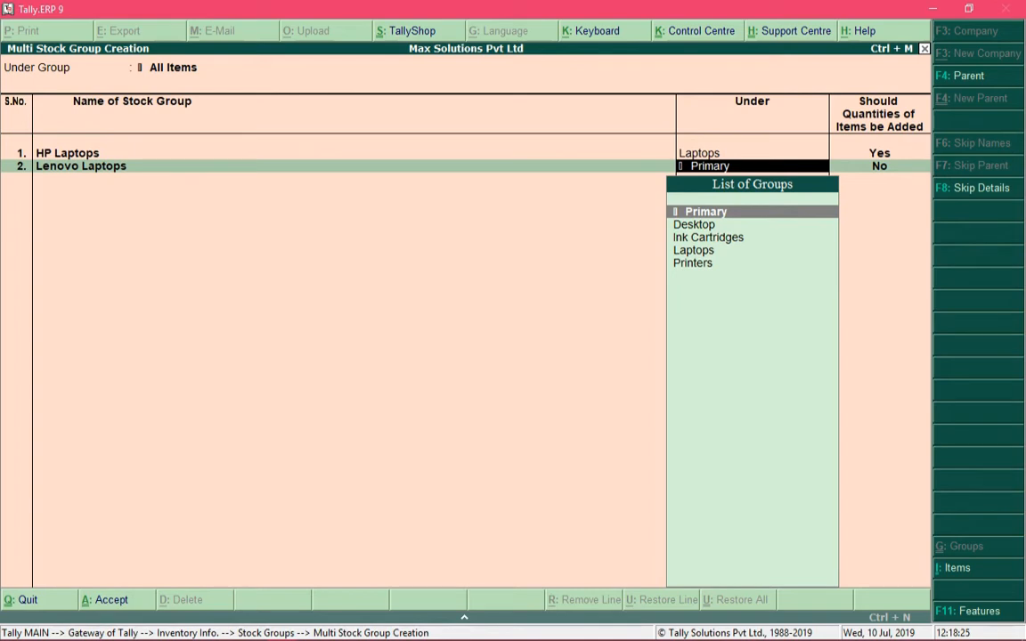
pyautogui.write('Lap')
pyautogui.press('Return')
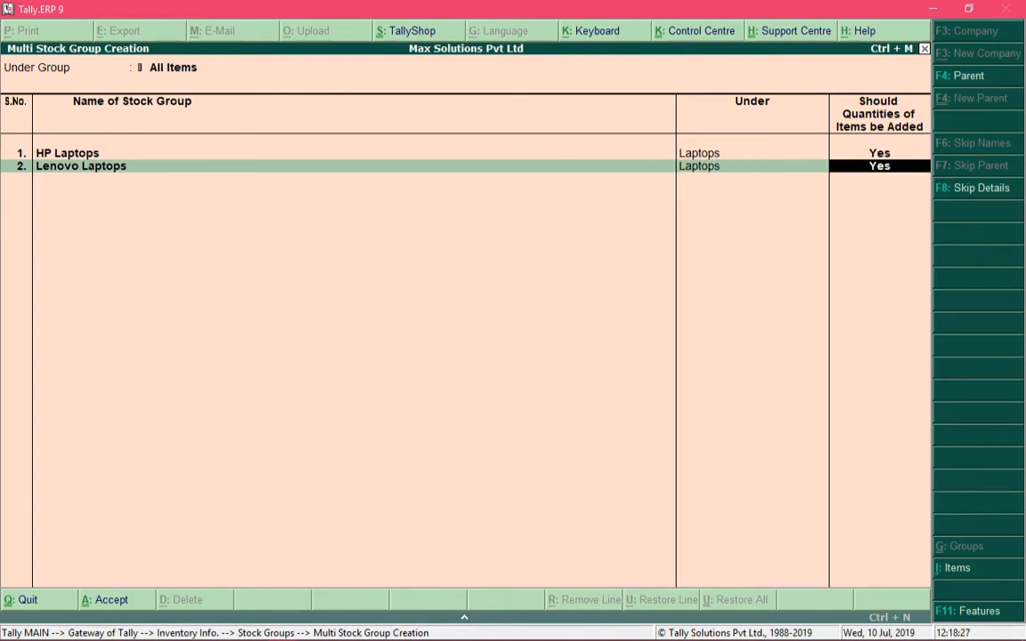
pyautogui.press('Return')
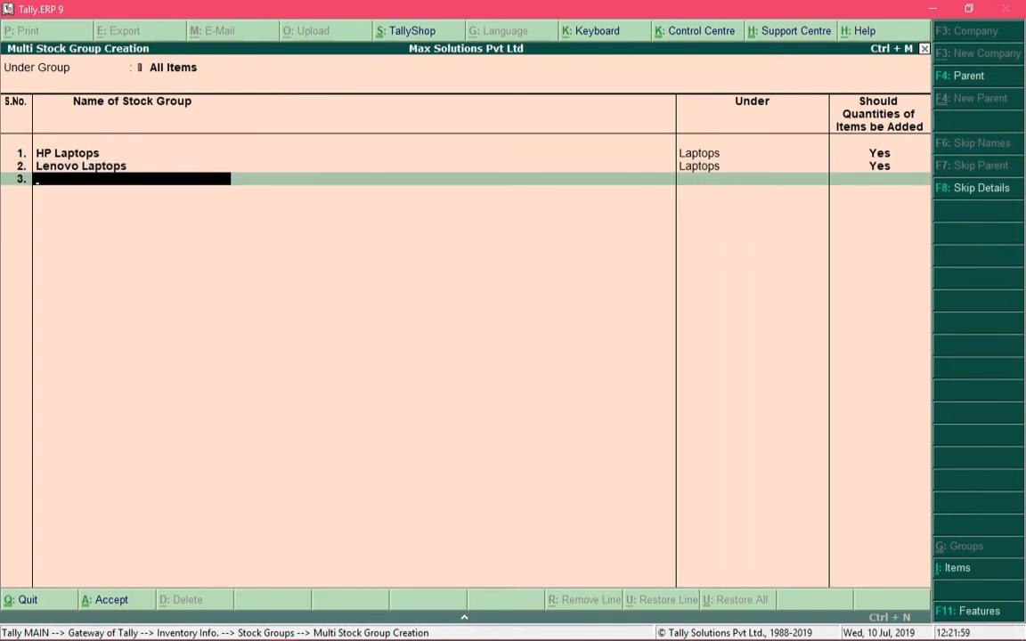
# Enter Acer Laptops as the third stock group, under Laptops, with item quantities added.
pyautogui.write('Acer Laptops')
pyautogui.press('Return')
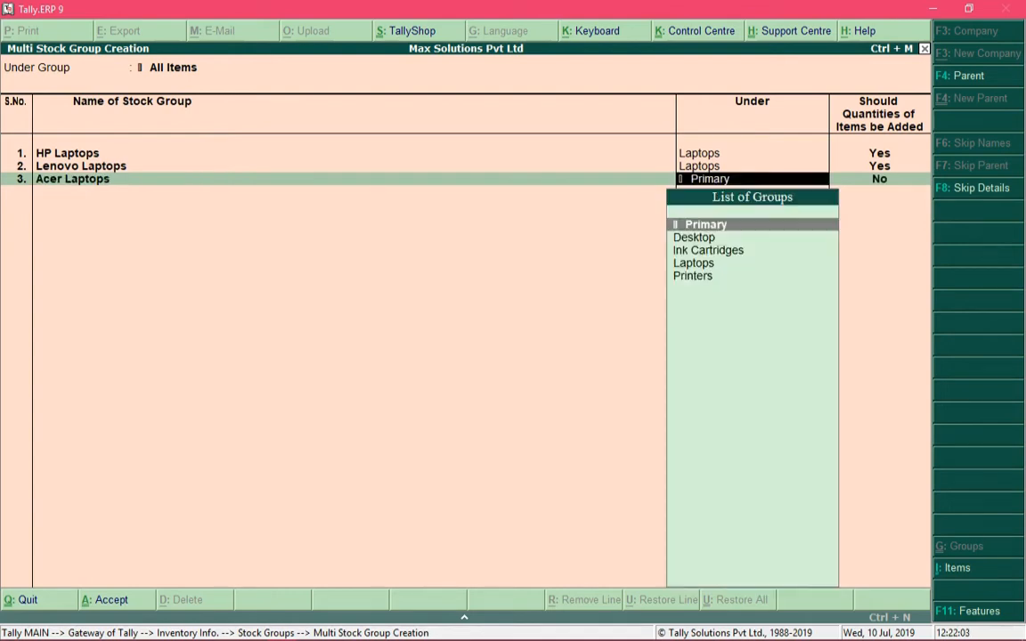
pyautogui.write('La')
pyautogui.press('Return')
pyautogui.press('Return')
# Enter HP Desktop as the fourth stock group, under Desktop, with item quantities added.
pyautogui.write('HP')
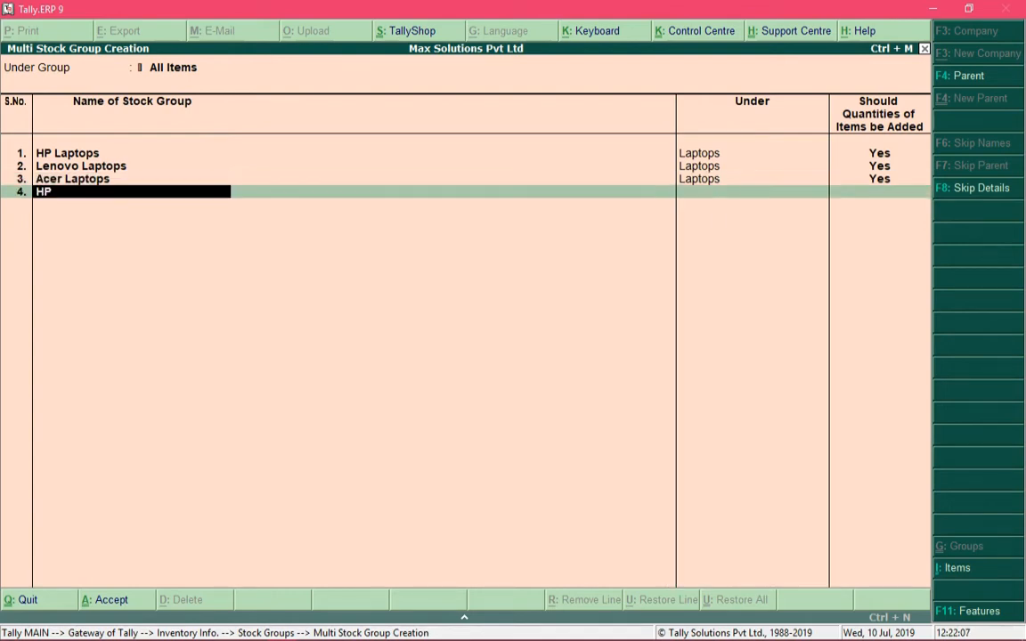
pyautogui.write(' Desktop')
pyautogui.press('Return')
pyautogui.write('De')
pyautogui.press('Return')
pyautogui.press('Return')
# Enter HP Printer as the fifth stock group, under Printers, with item quantities added.
pyautogui.write('HP P')
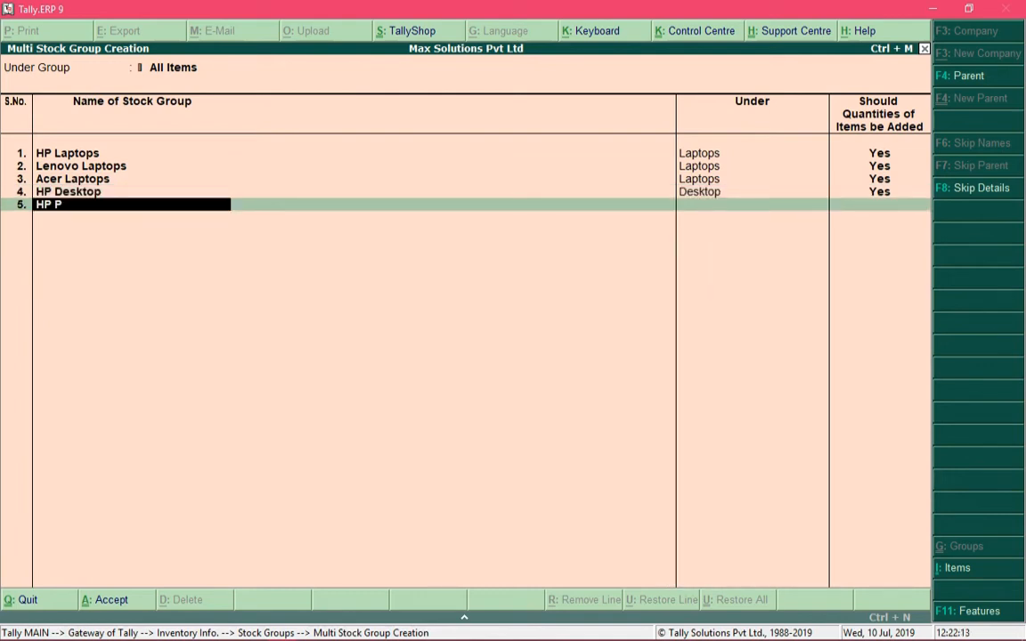
pyautogui.write('rinter')
pyautogui.press('Return')
pyautogui.write('Pr')
pyautogui.press('Return')
pyautogui.press('Return')
# Enter EPSON Ink Cartridge under Ink Cartridges with item quantities added, and save all the new stock groups.
pyautogui.write('EPSON Ink Cartridge')
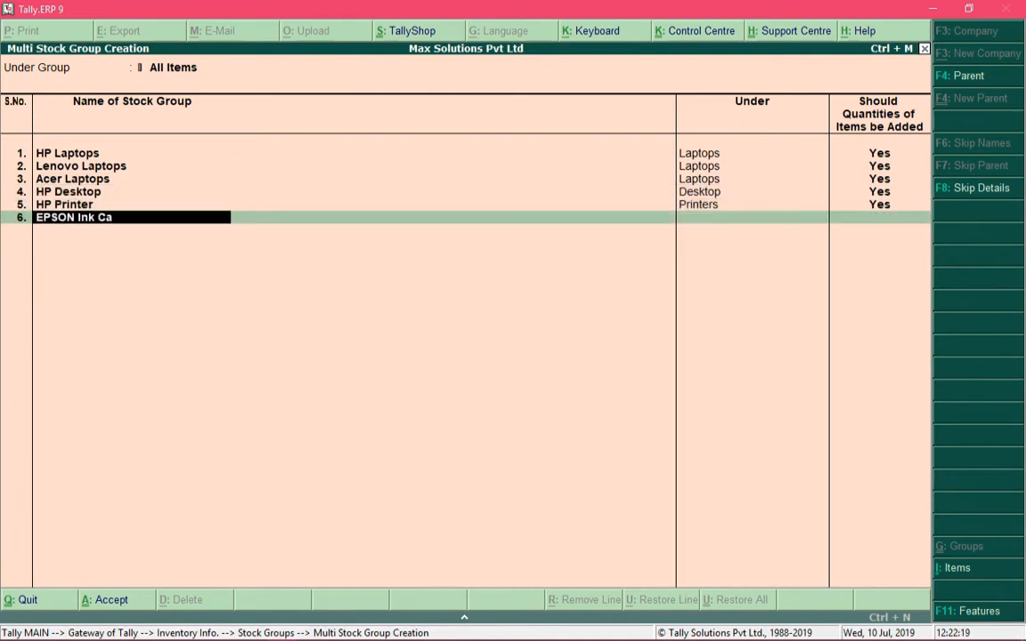
pyautogui.press('Return')
pyautogui.write('I')
pyautogui.press('Return')
pyautogui.press('Return')
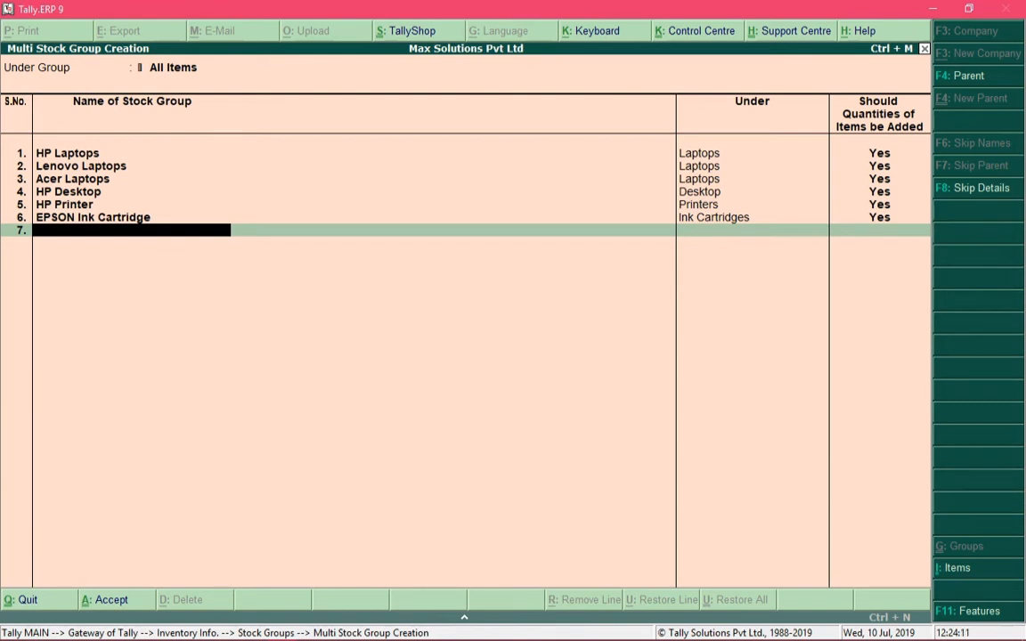
pyautogui.hotkey('ctrl', 'a')
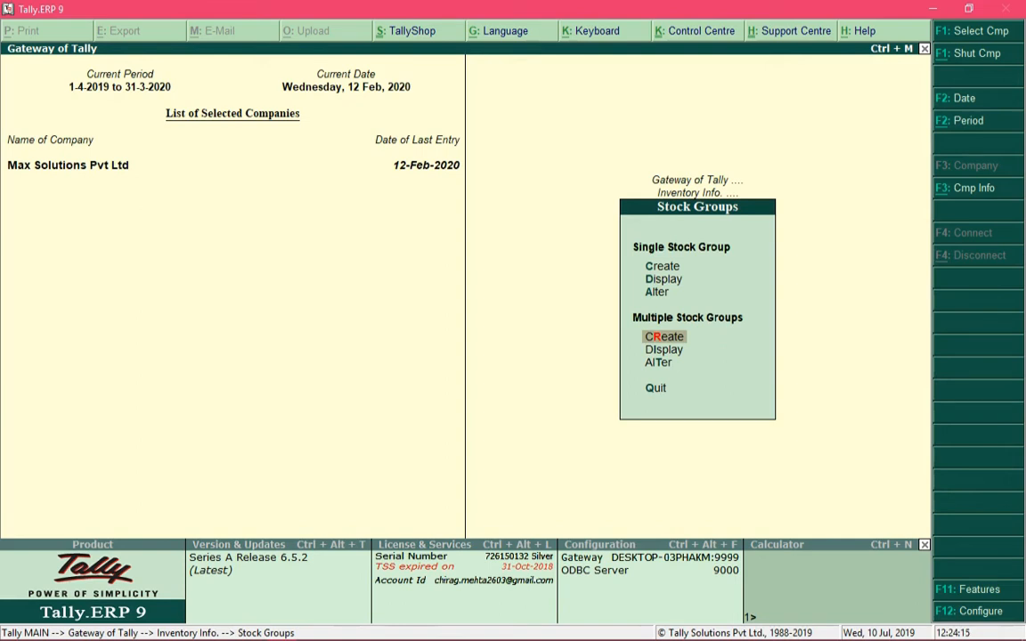
# Open the multiple stock group display for All Items.
pyautogui.press('Down')
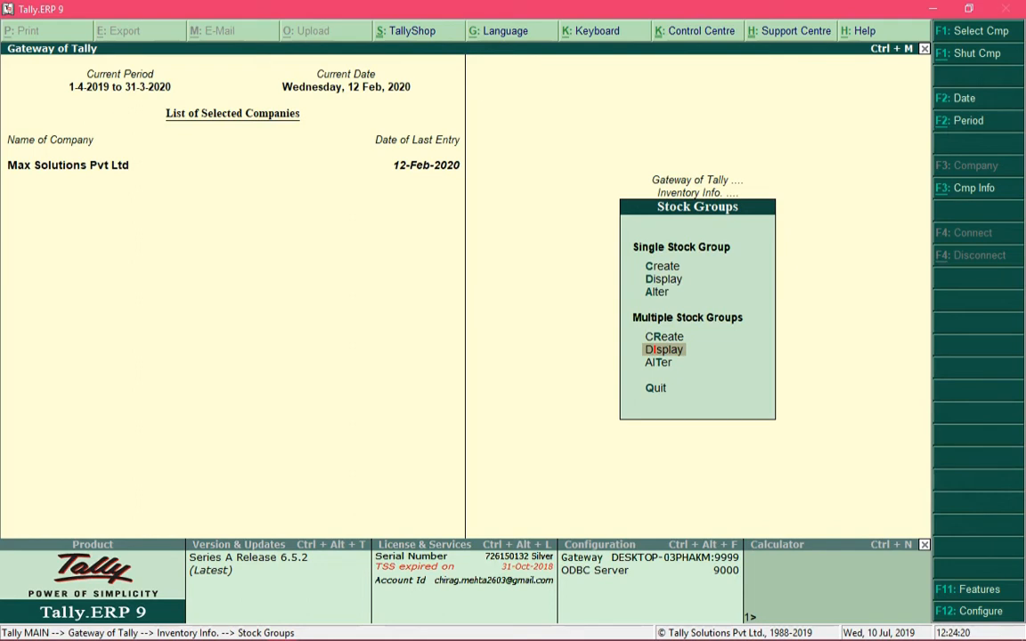
pyautogui.press('Return')
pyautogui.write('Laptops')
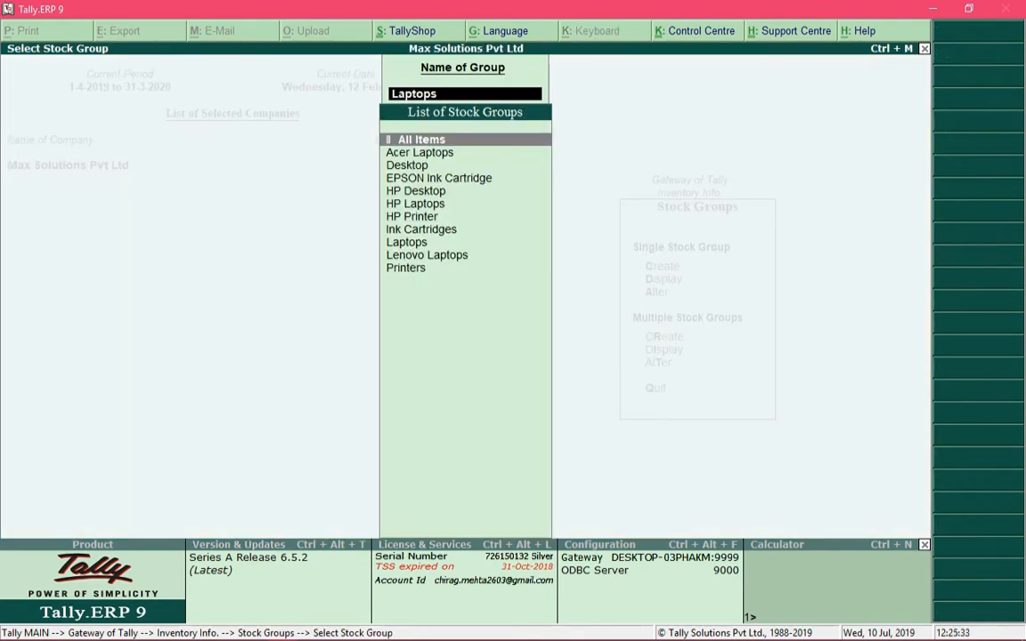
pyautogui.press('Down')
pyautogui.press('Up')
pyautogui.press('Return')
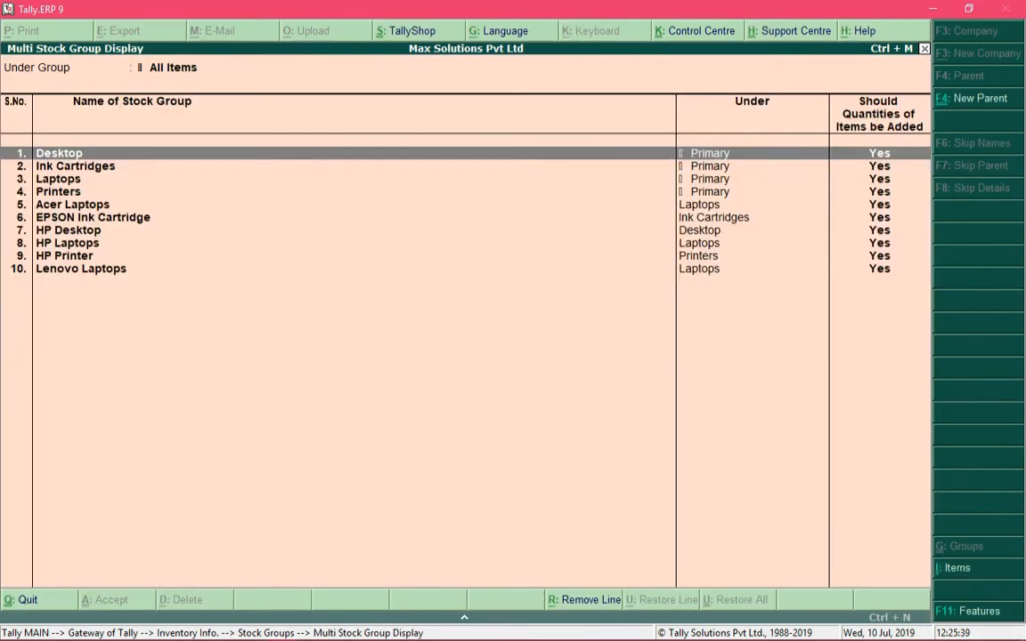
# Examine the parent group and quantity setting of each stock group from Desktop through Lenovo Laptops.
pyautogui.press('Down')
pyautogui.press('Down')
pyautogui.press('Down')
pyautogui.press('Down')
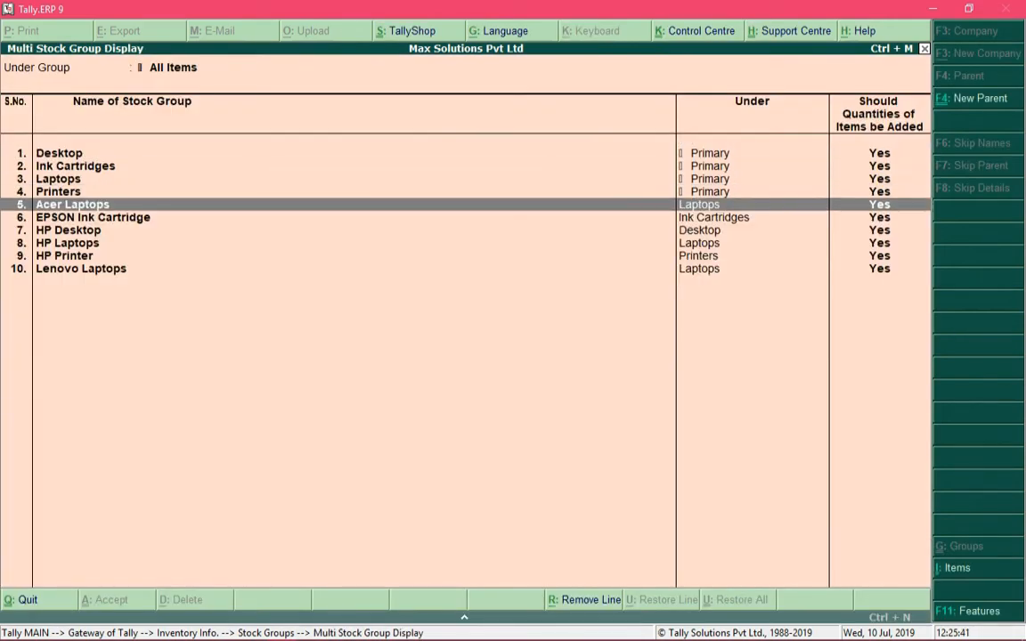
pyautogui.press('Down')
pyautogui.press('Down')
pyautogui.press('Down')
pyautogui.press('Down')
pyautogui.press('Down')
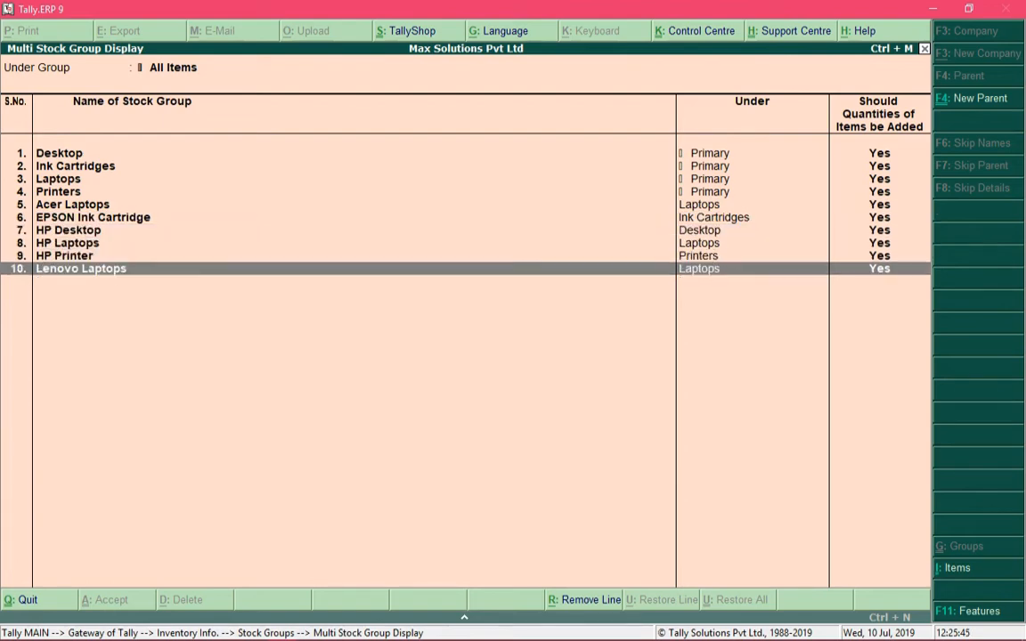
# Display only the stock groups under Laptops, review them, and quit the multiple stock group display.
pyautogui.press('Escape')
pyautogui.press('Down')
pyautogui.press('Down')
pyautogui.press('Down')
pyautogui.press('Down')
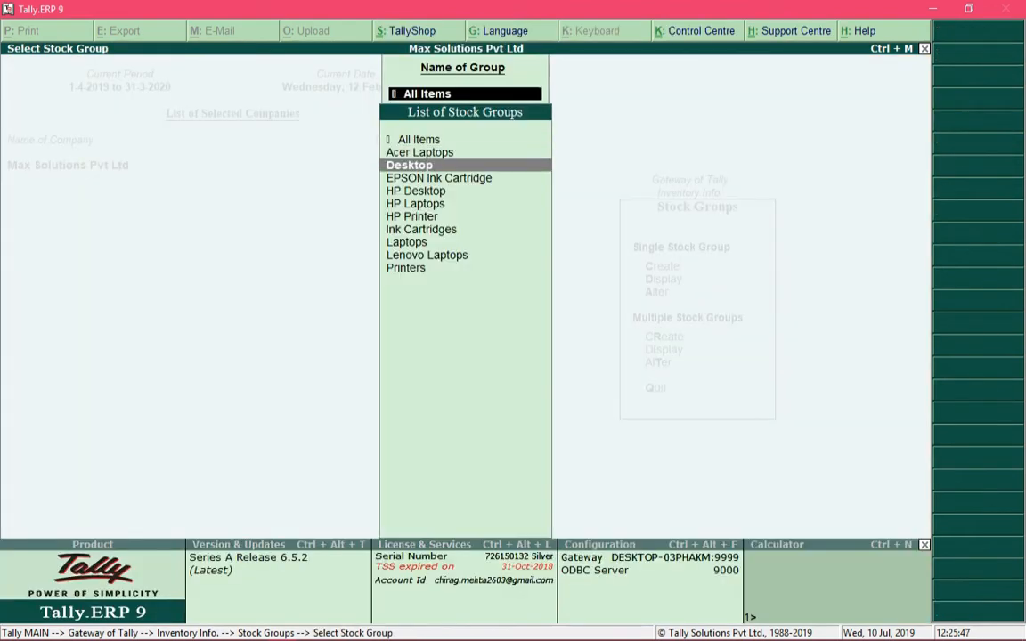
pyautogui.press('Down')
pyautogui.press('Down')
pyautogui.press('Down')
pyautogui.press('Down')
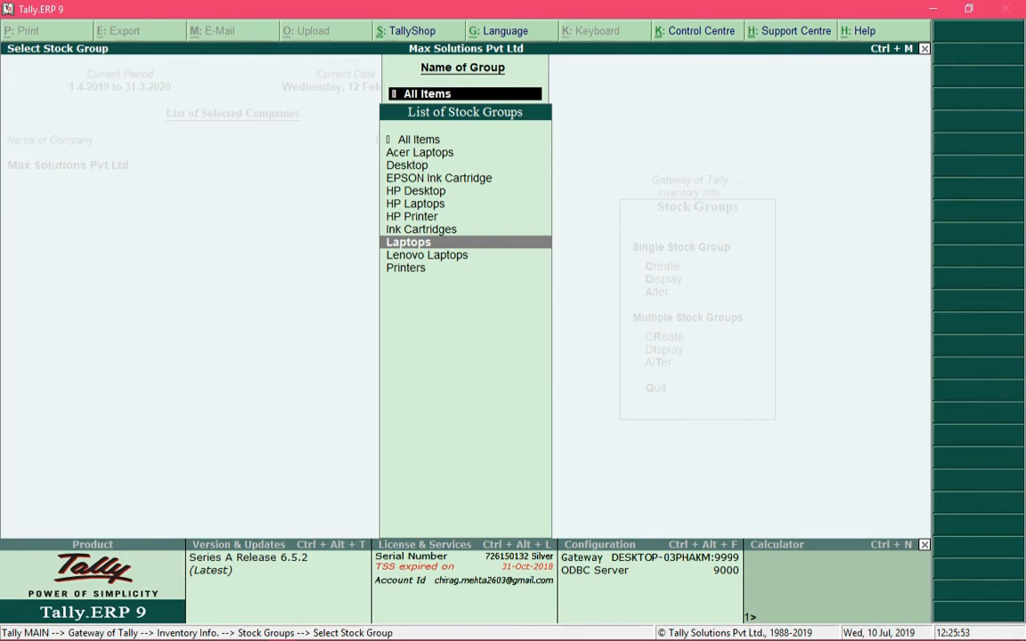
pyautogui.press('Return')
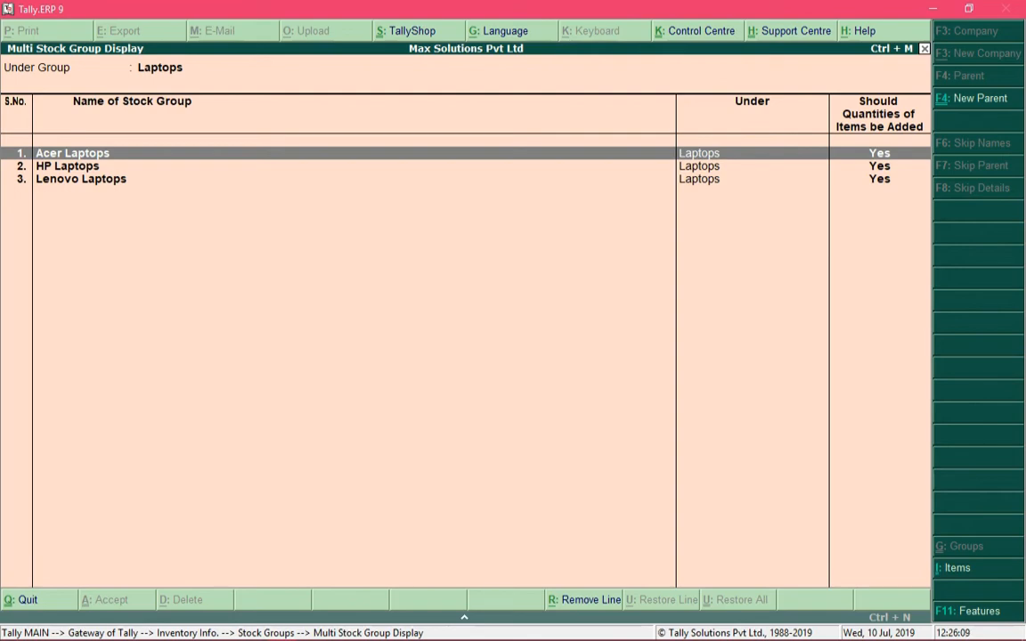
pyautogui.press('Escape')
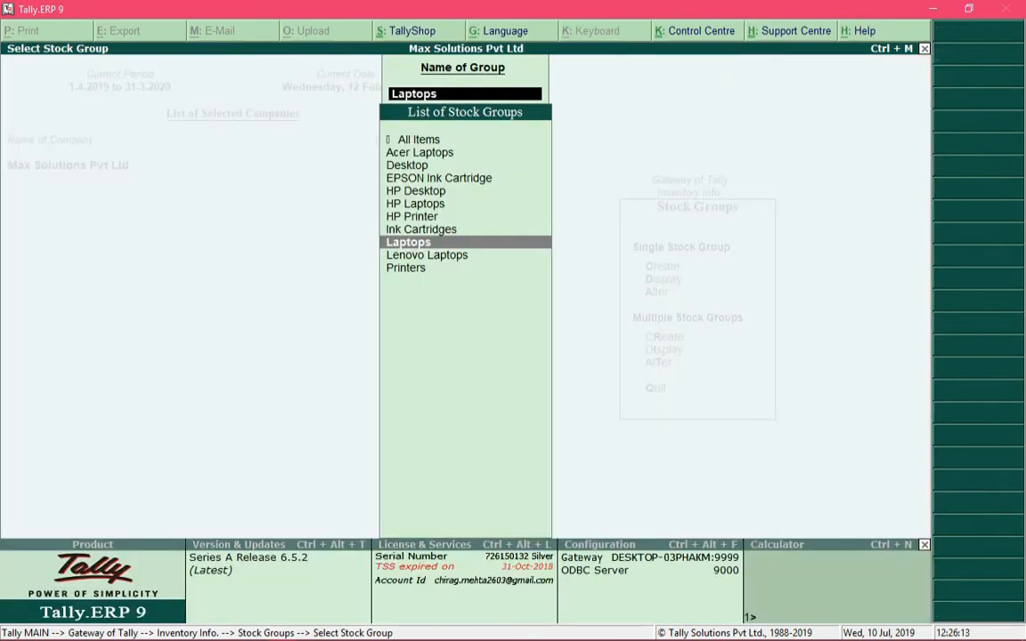
pyautogui.press('Escape')
pyautogui.press('Escape')
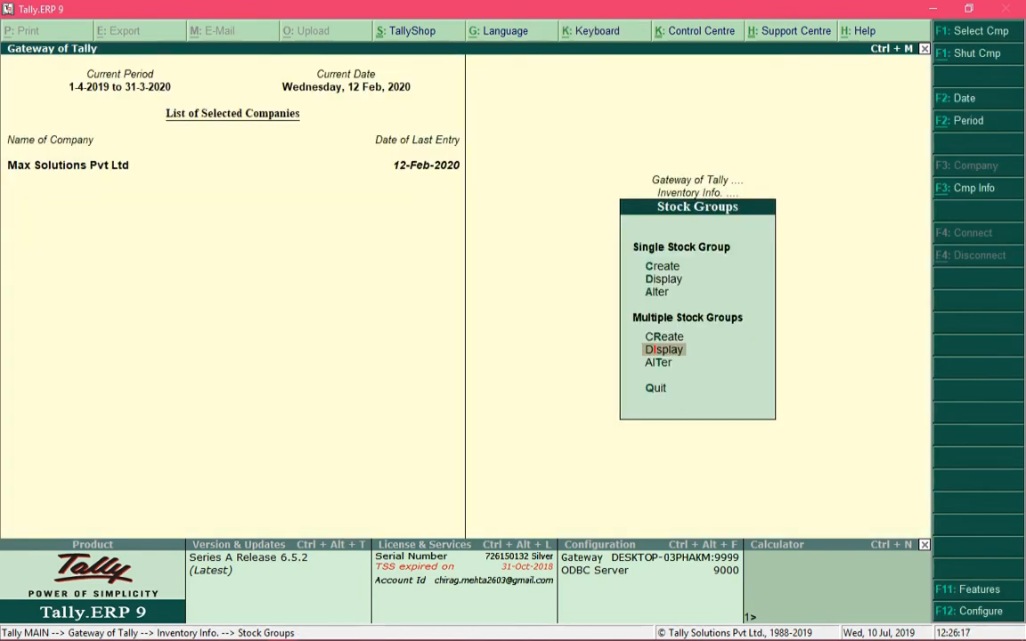
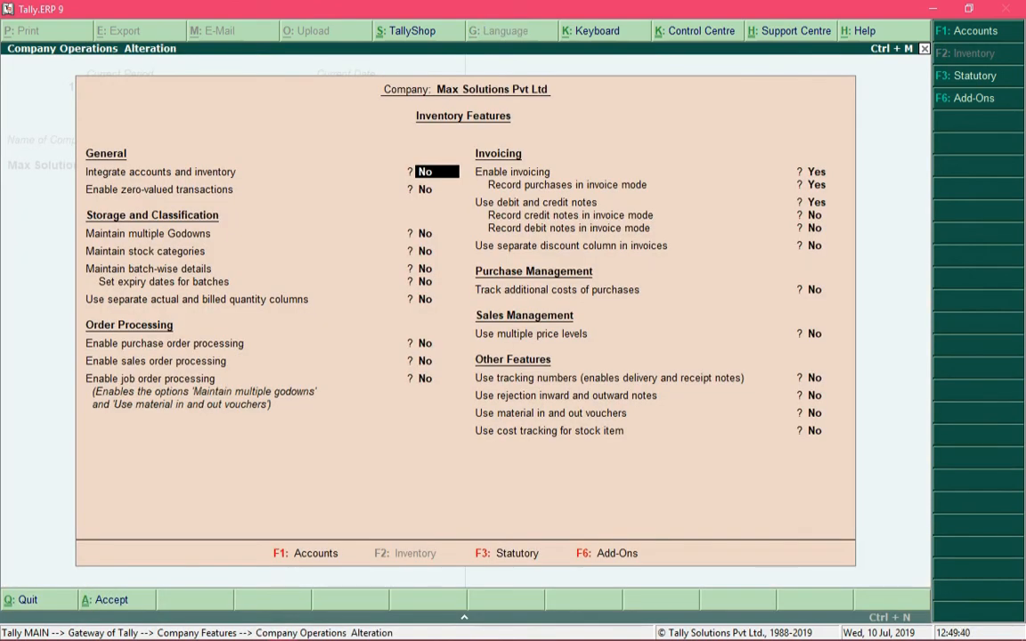
# Set Maintain stock categories to Yes in the company's Inventory Features and save the change.
pyautogui.press('Return')
pyautogui.press('Return')
pyautogui.press('Return')
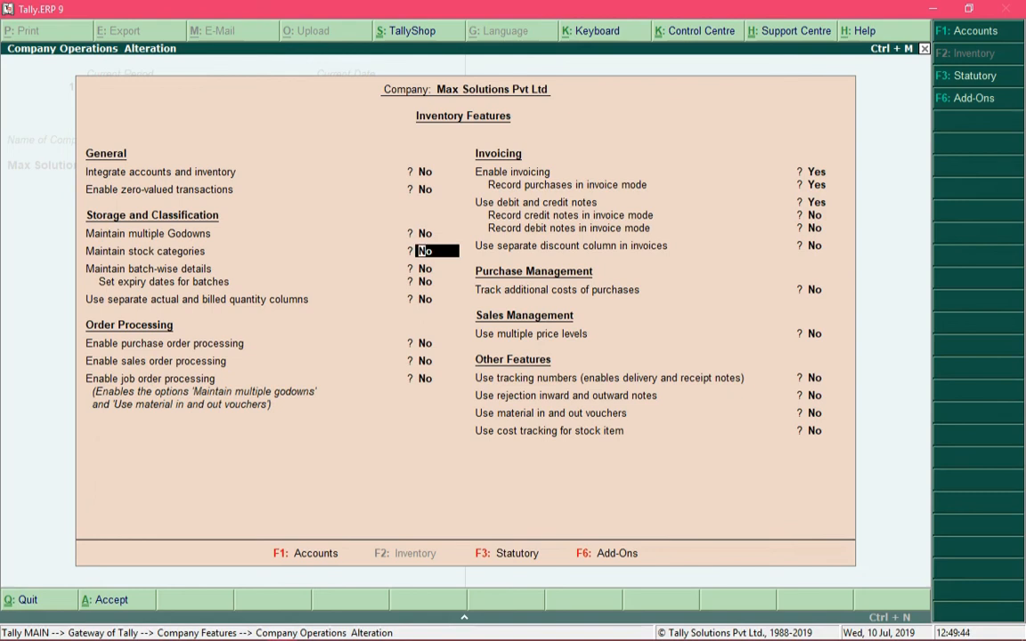
pyautogui.write('yes')
pyautogui.press('Return')
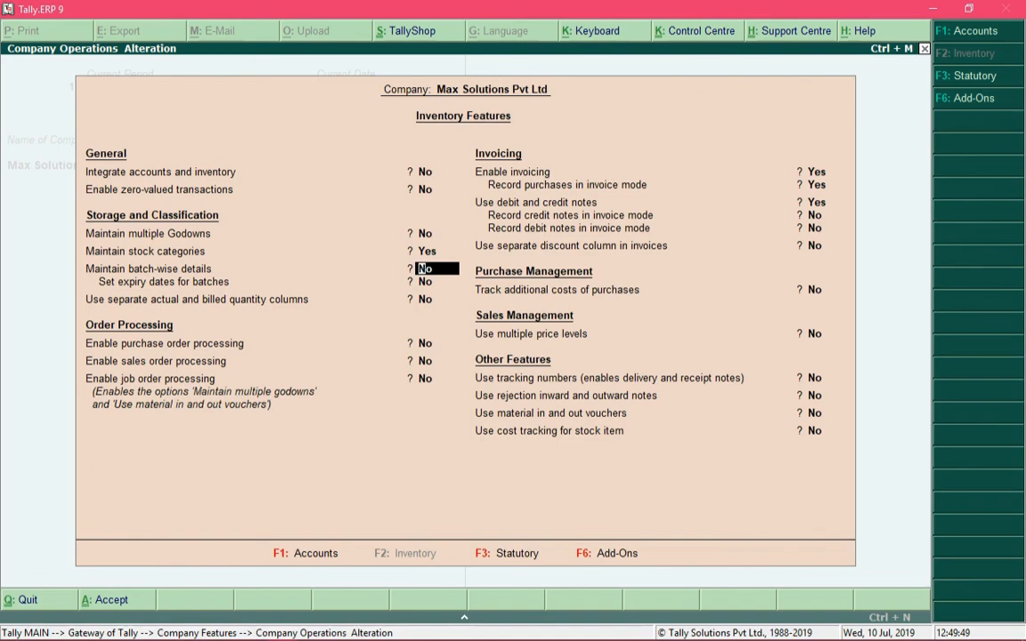
pyautogui.hotkey('ctrl', 'a')
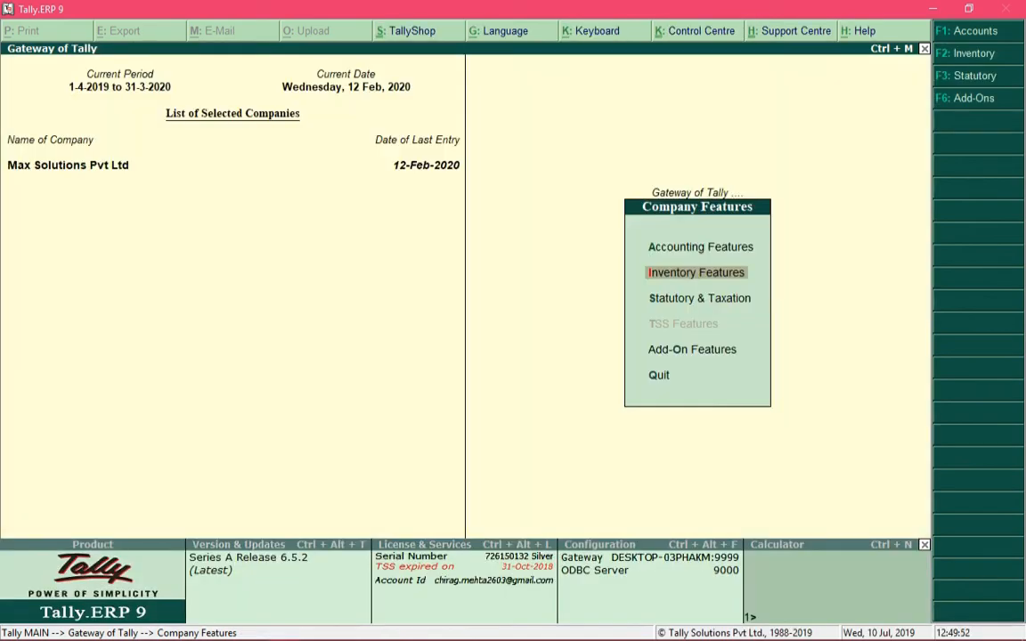
# Open the creation of multiple stock categories and set Under Category to All Items.
pyautogui.press('Escape')
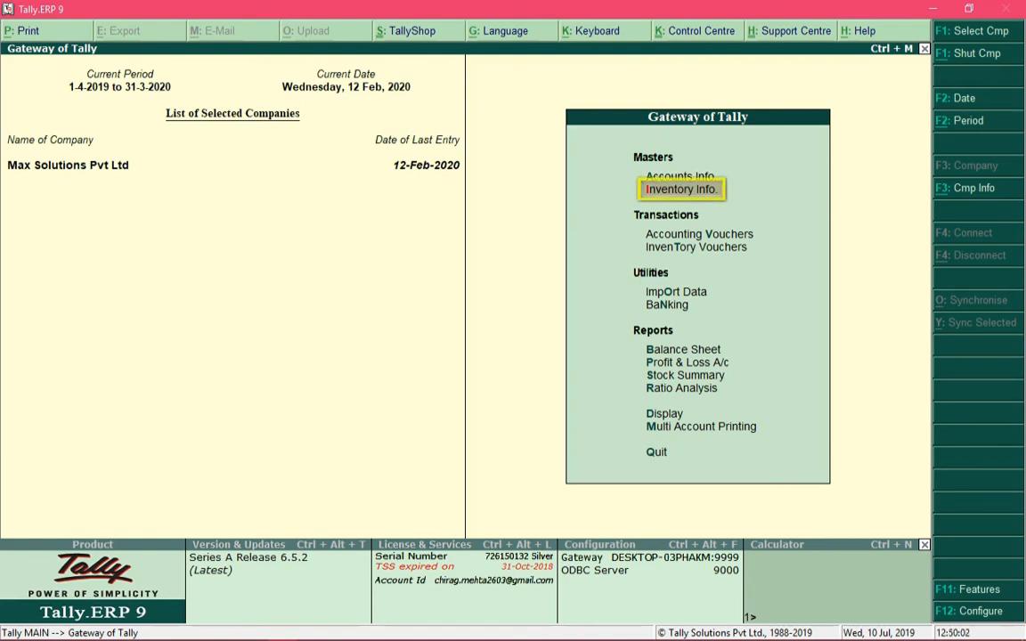
pyautogui.press('Return')
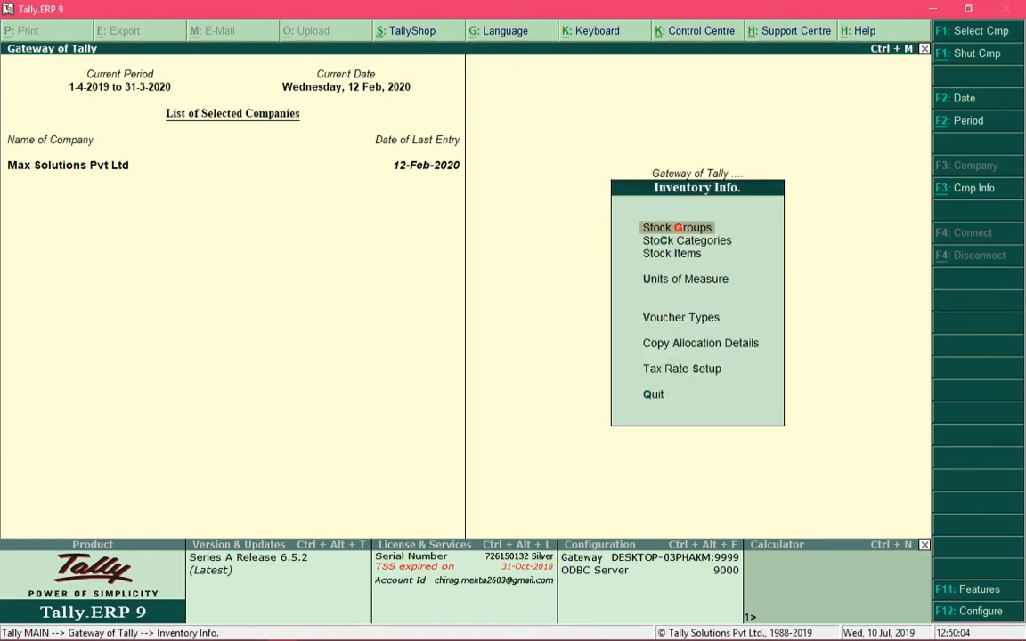
pyautogui.press('Down')
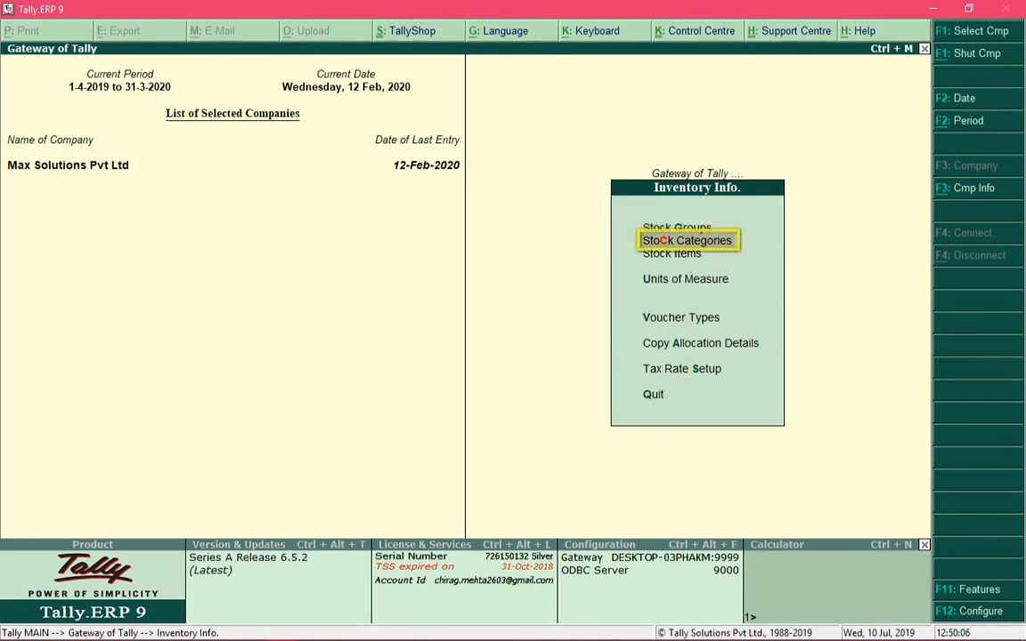
pyautogui.press('Return')
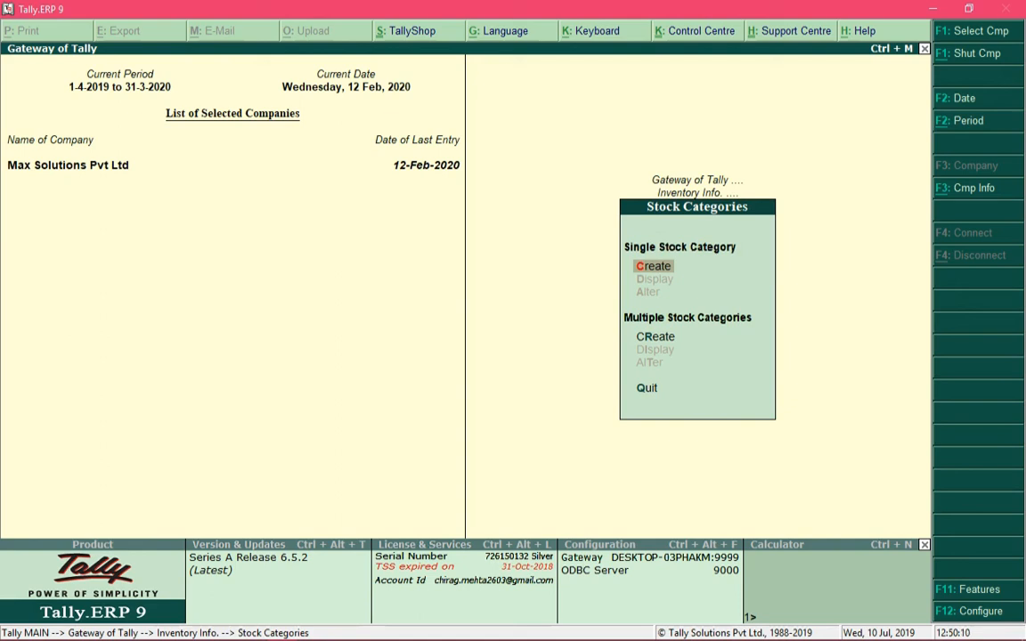
pyautogui.press('Down')
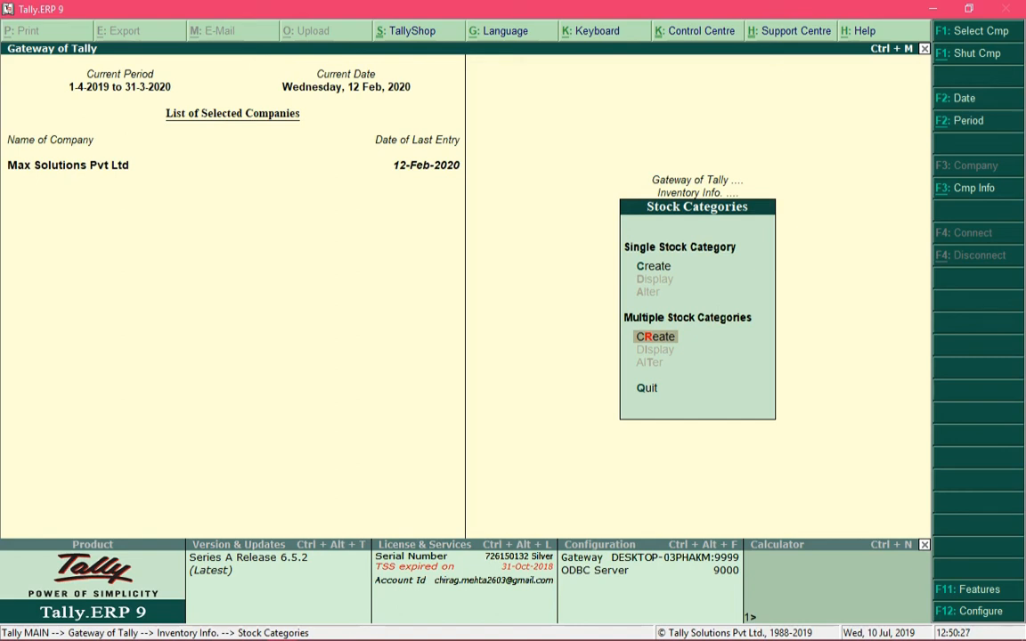
pyautogui.press('Return')
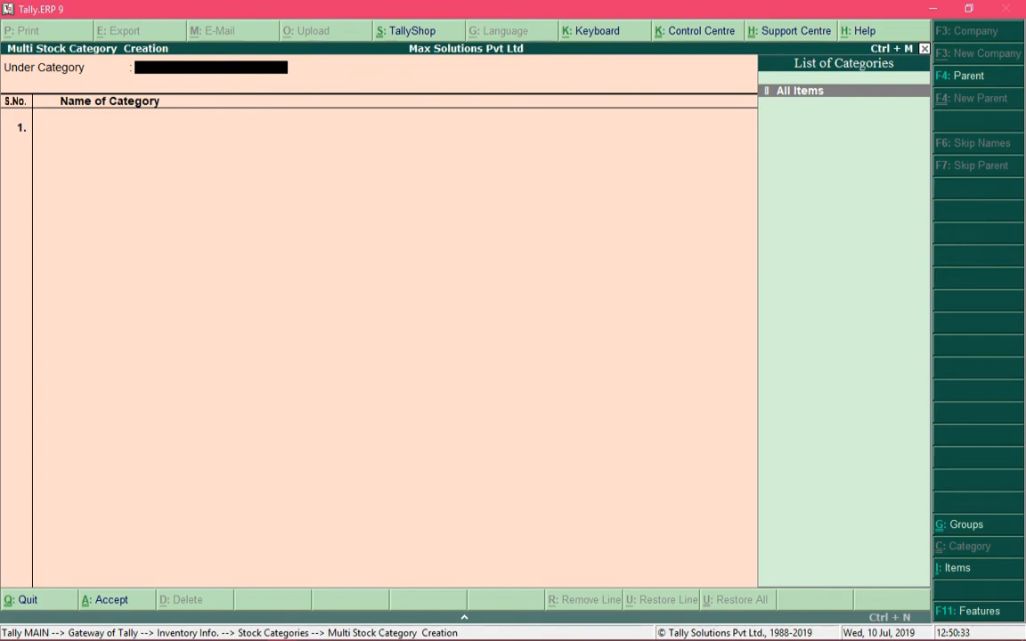
pyautogui.press('Return')
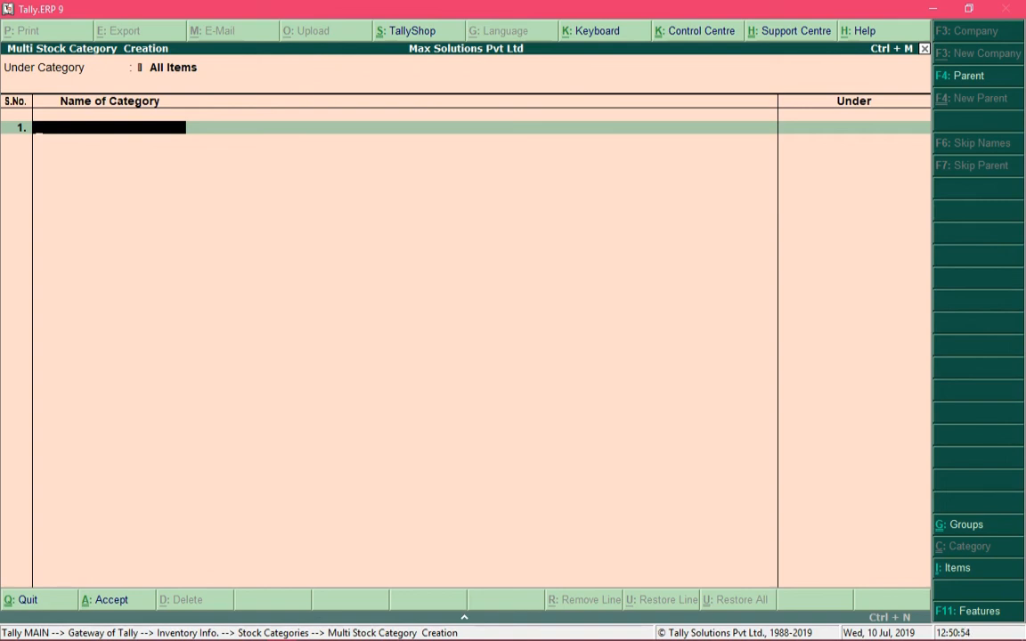
# Add the stock categories _i3, _i5 and _i7, each under Primary.
pyautogui.write('I3')
pyautogui.press('Return')
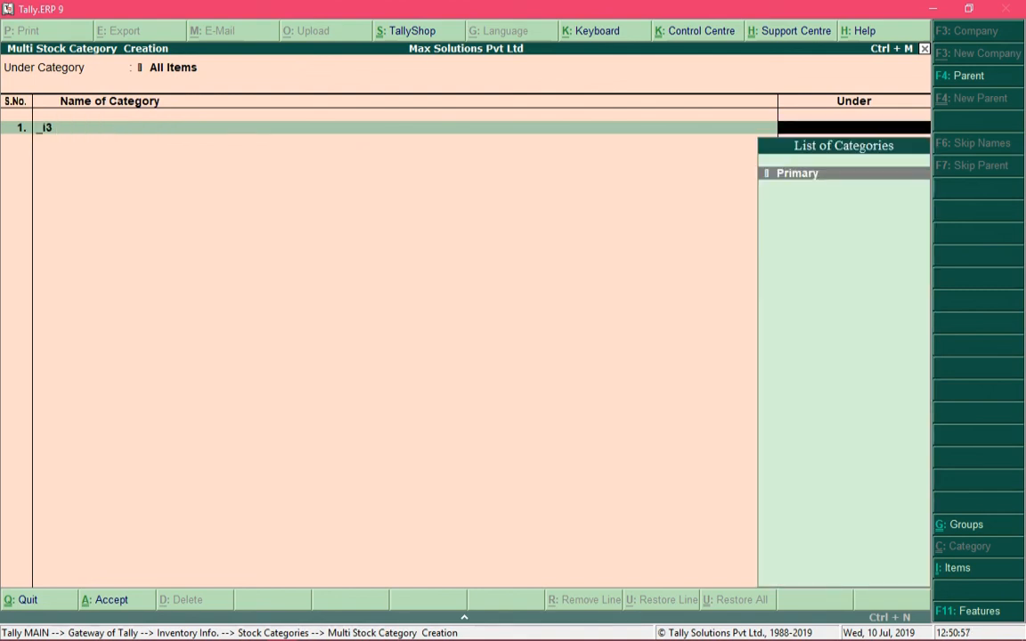
pyautogui.press('Return')
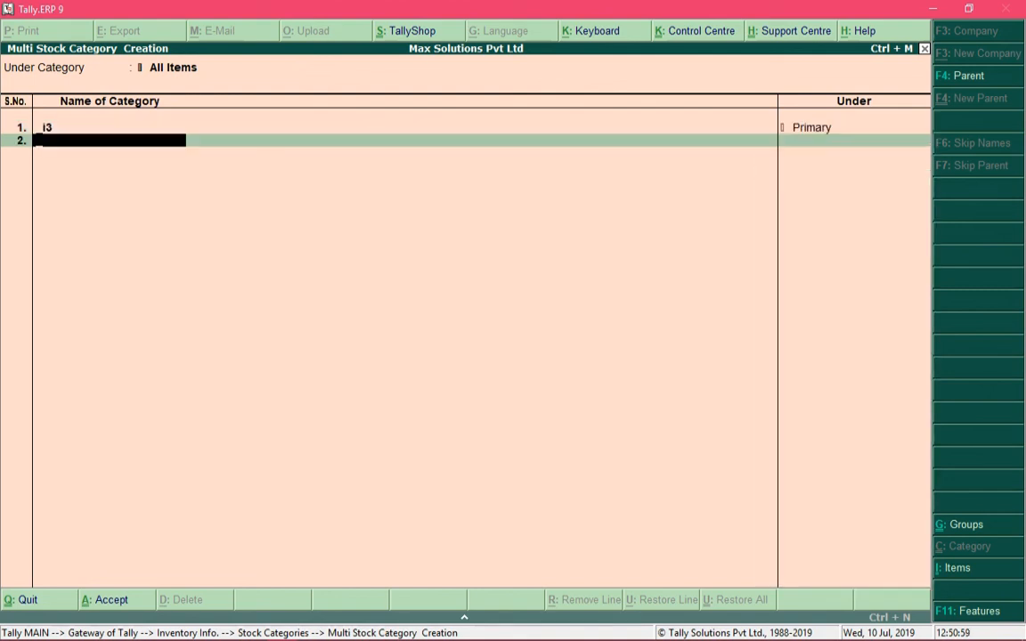
pyautogui.write('i5')
pyautogui.press('Return')
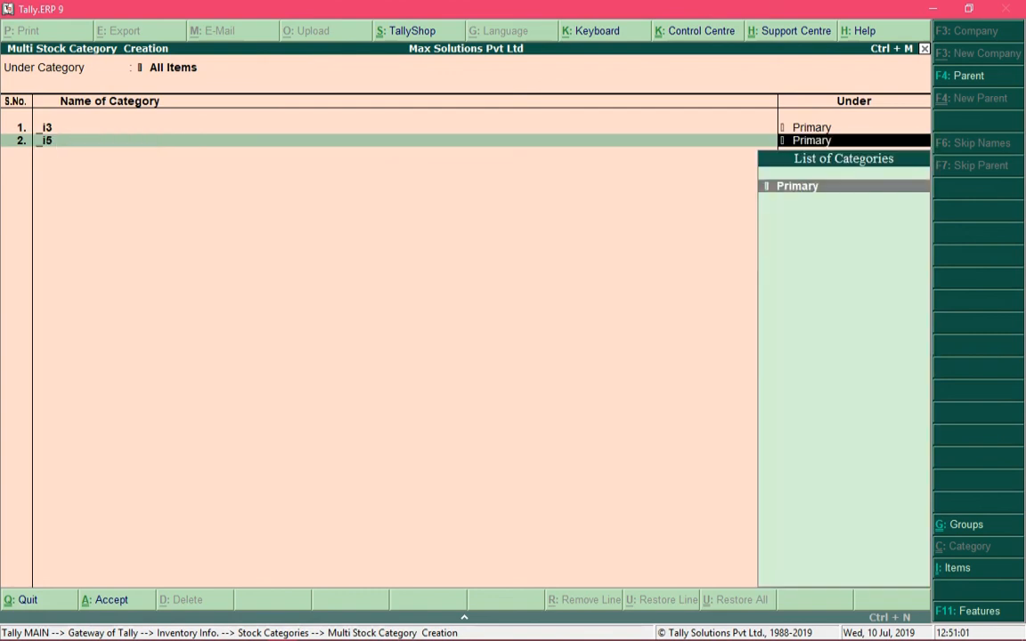
pyautogui.press('Return')
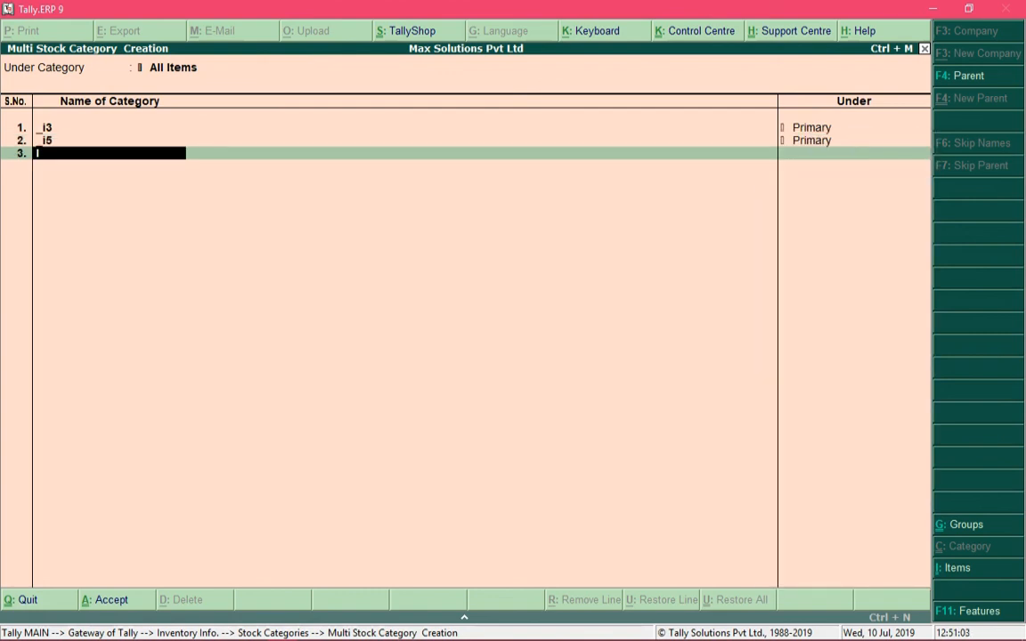
pyautogui.write('i')
pyautogui.write('5')
pyautogui.press('BackSpace')
pyautogui.write('7')
pyautogui.press('Return')
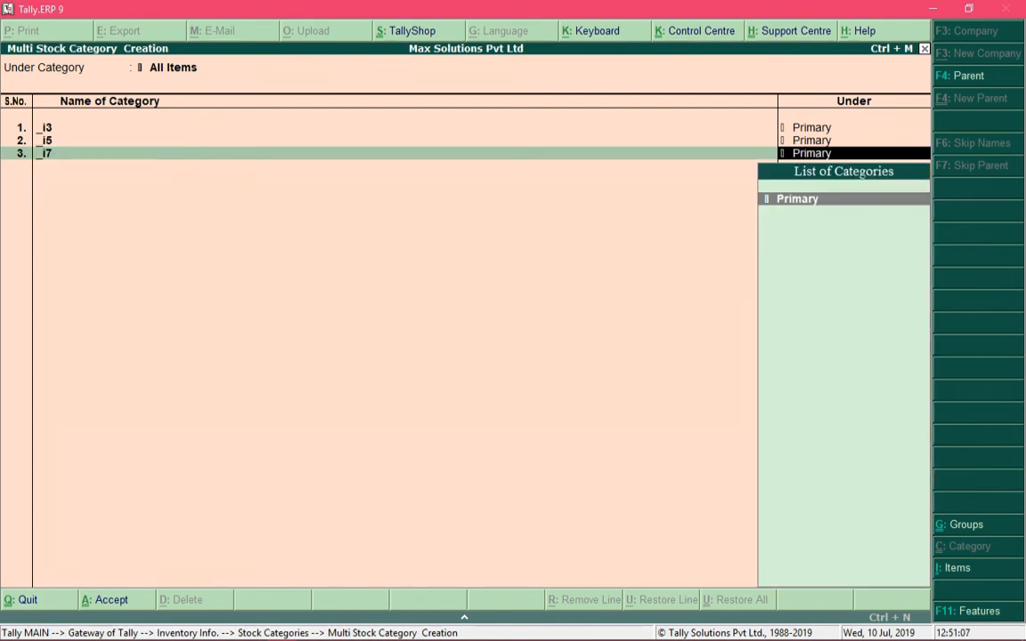
pyautogui.press('Return')
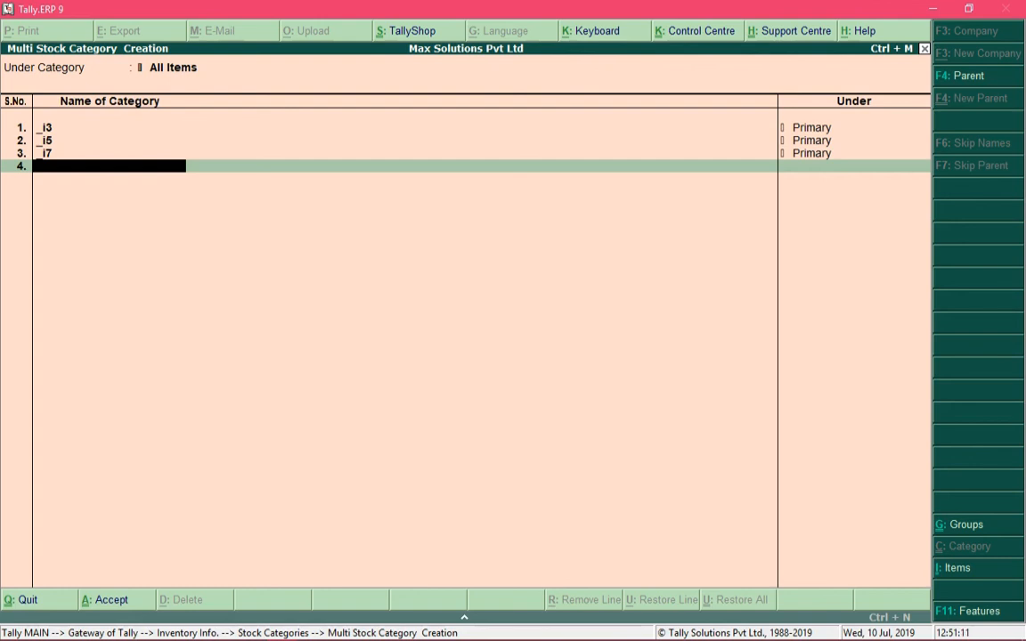
# Add the stock categories Ink Tank Printer and Cartridge Printer under Primary and save the list.
pyautogui.write('Ink Tank Printer')
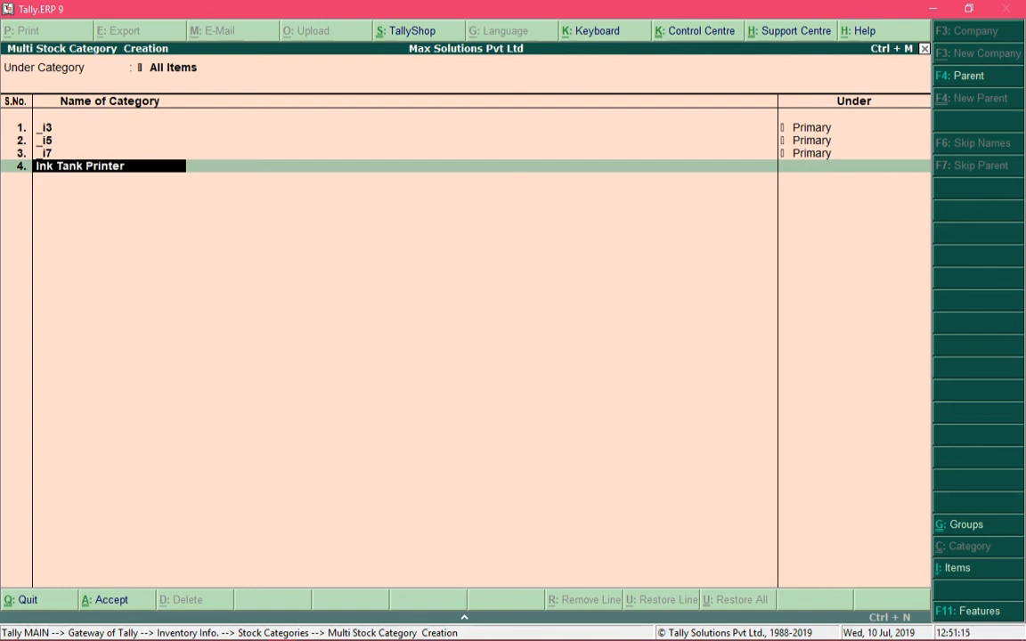
pyautogui.press('Return')
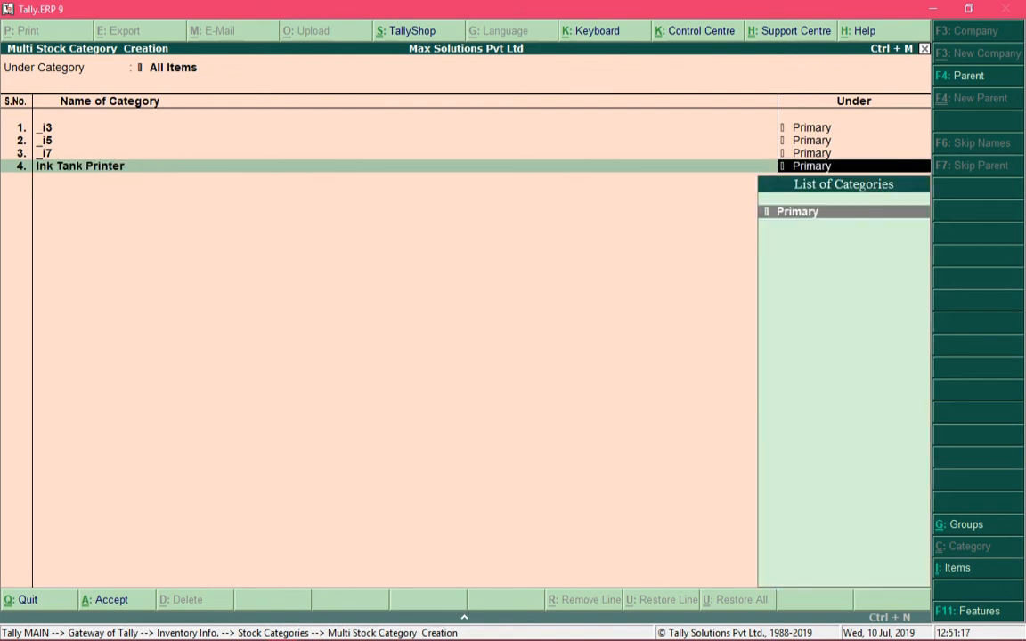
pyautogui.press('Return')
pyautogui.write('Cartridge  Printer')
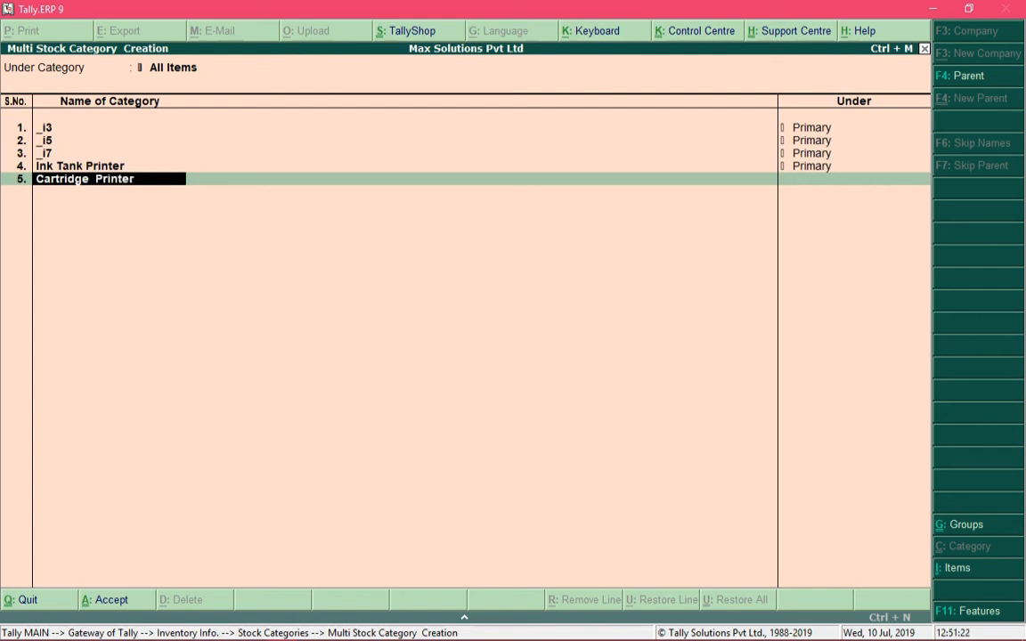
pyautogui.press('Return')
pyautogui.press('Return')
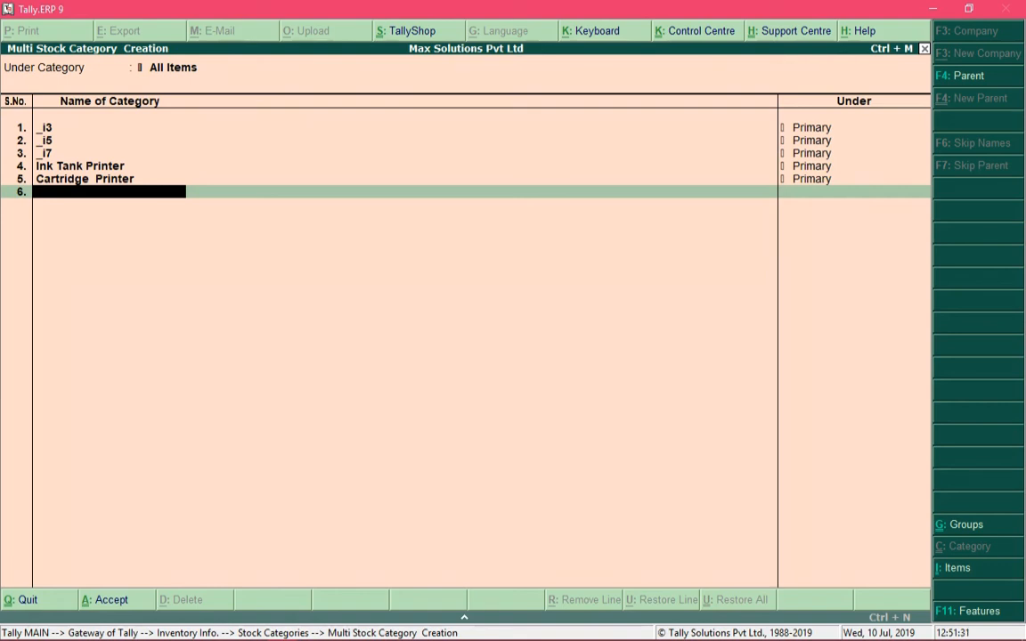
pyautogui.hotkey('ctrl', 'a')
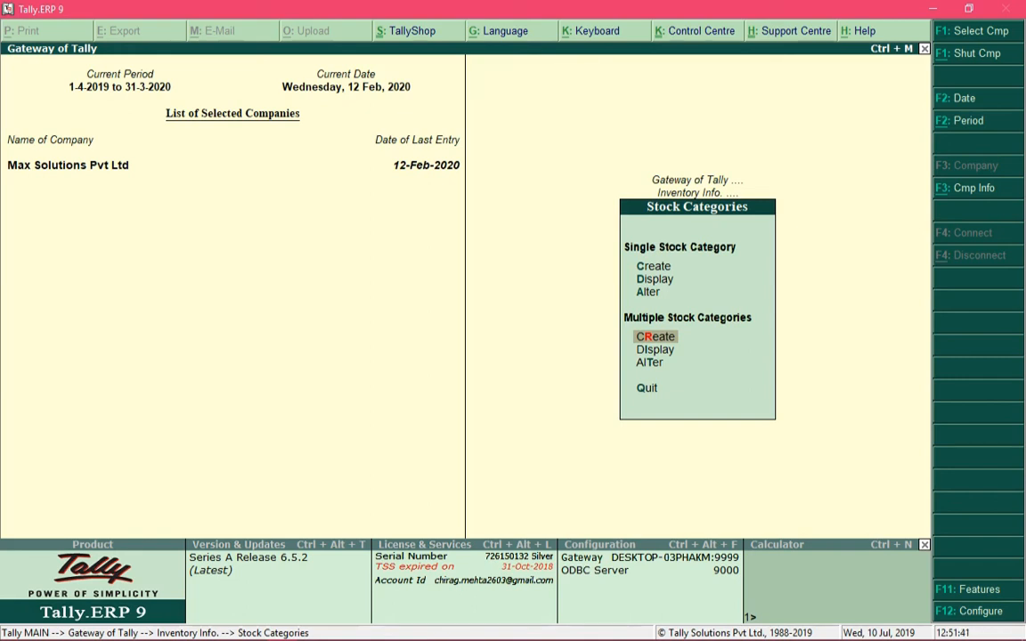
# Reopen the creation of multiple stock categories and examine the main categories offered as parents.
pyautogui.press('Return')
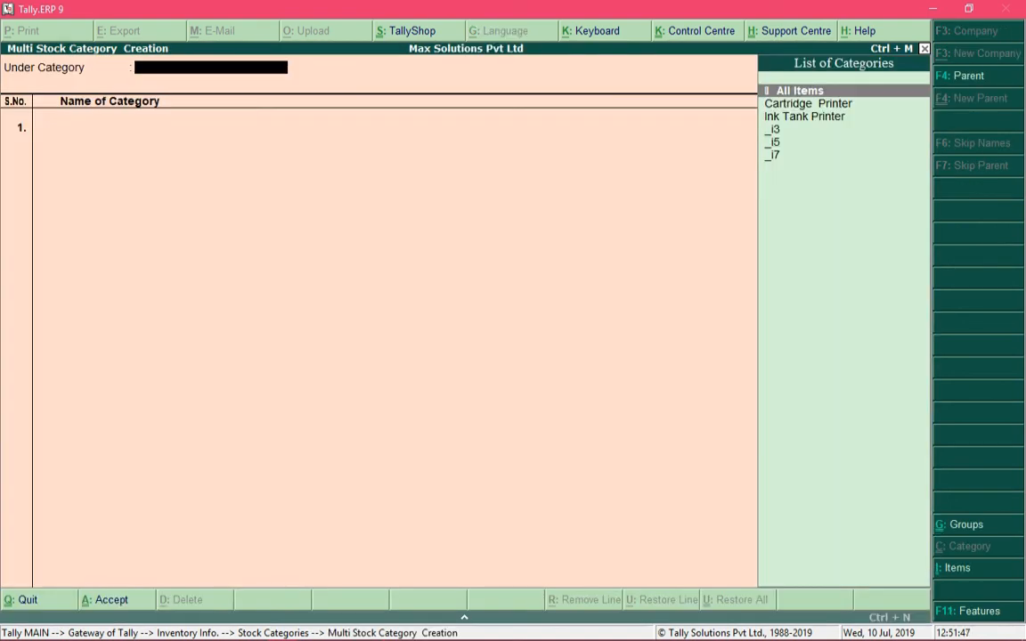
pyautogui.press('Down')
pyautogui.press('Down')
pyautogui.press('Down')
pyautogui.press('Down')
pyautogui.press('Down')
pyautogui.press('Up')
pyautogui.press('Up')
pyautogui.press('Up')
pyautogui.press('Up')
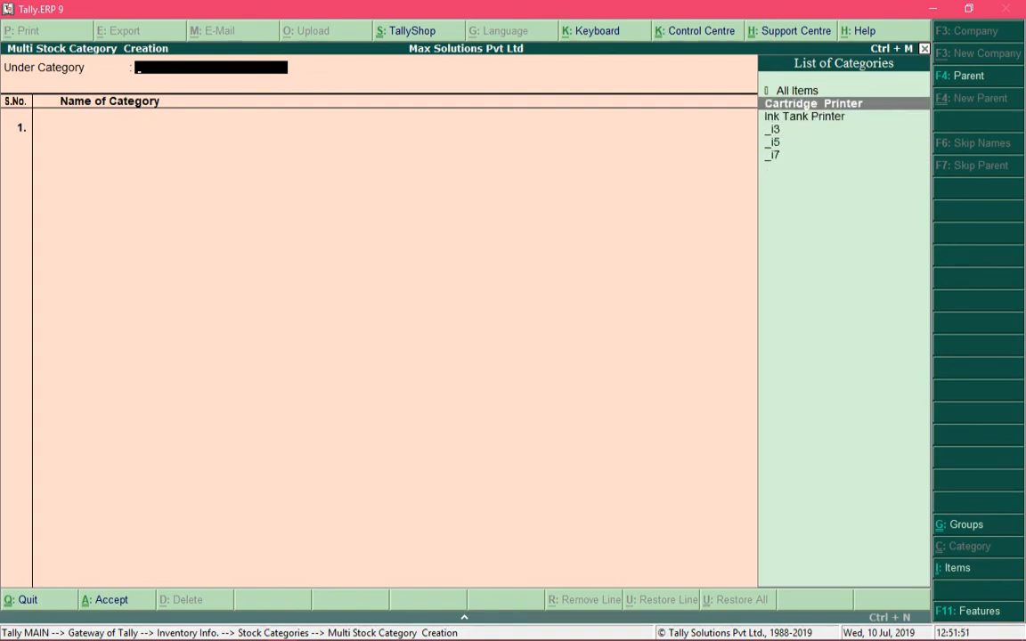
pyautogui.press('Up')
pyautogui.press('Down')
pyautogui.press('Down')
pyautogui.press('Down')
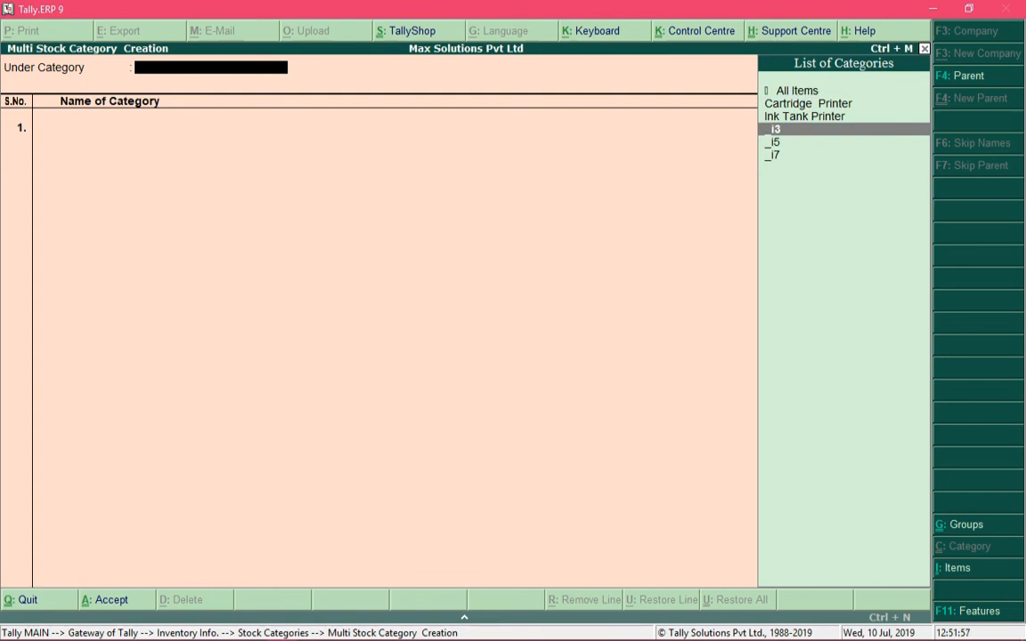
# Set Under Category to All Items and add the subcategory _i3 - 4GB under _i3.
pyautogui.press('Up')
pyautogui.press('Up')
pyautogui.press('Up')
pyautogui.press('Return')
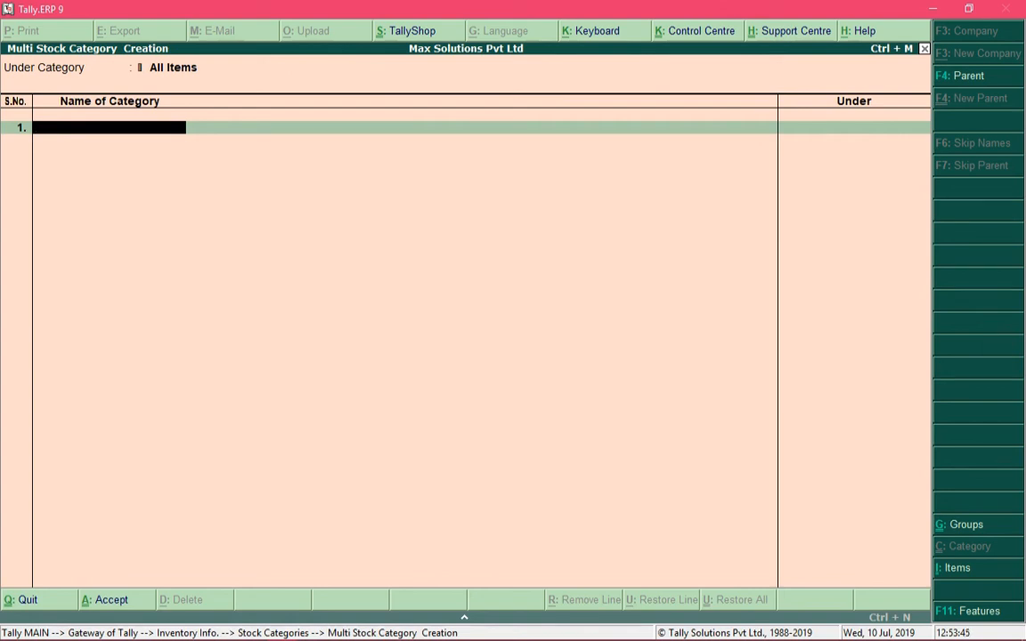
pyautogui.write('i3 - 4GB')
pyautogui.press('Return')
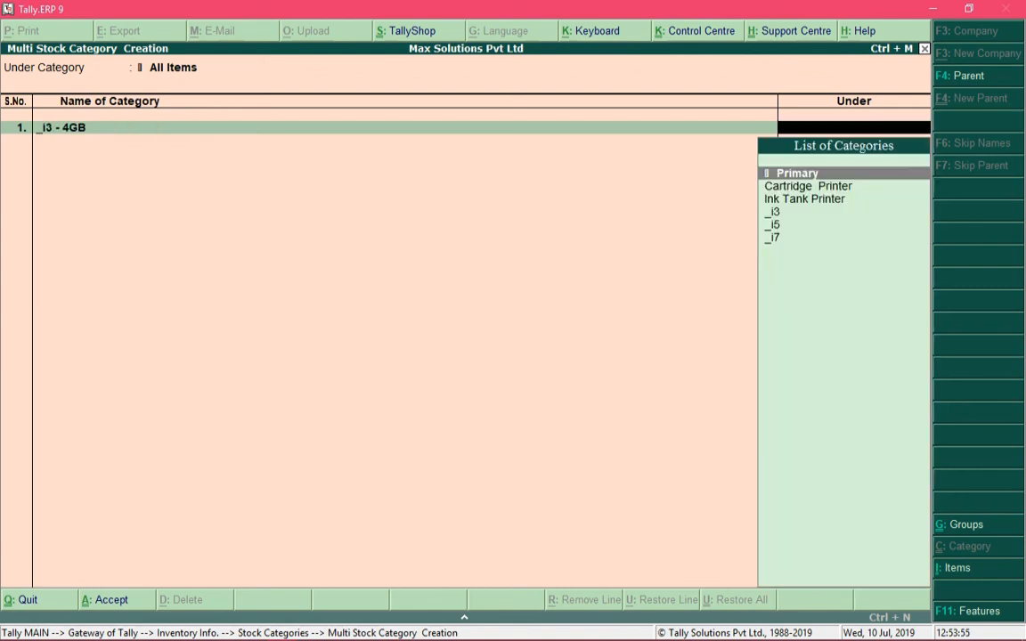
pyautogui.press('Down')
pyautogui.press('Down')
pyautogui.press('Down')
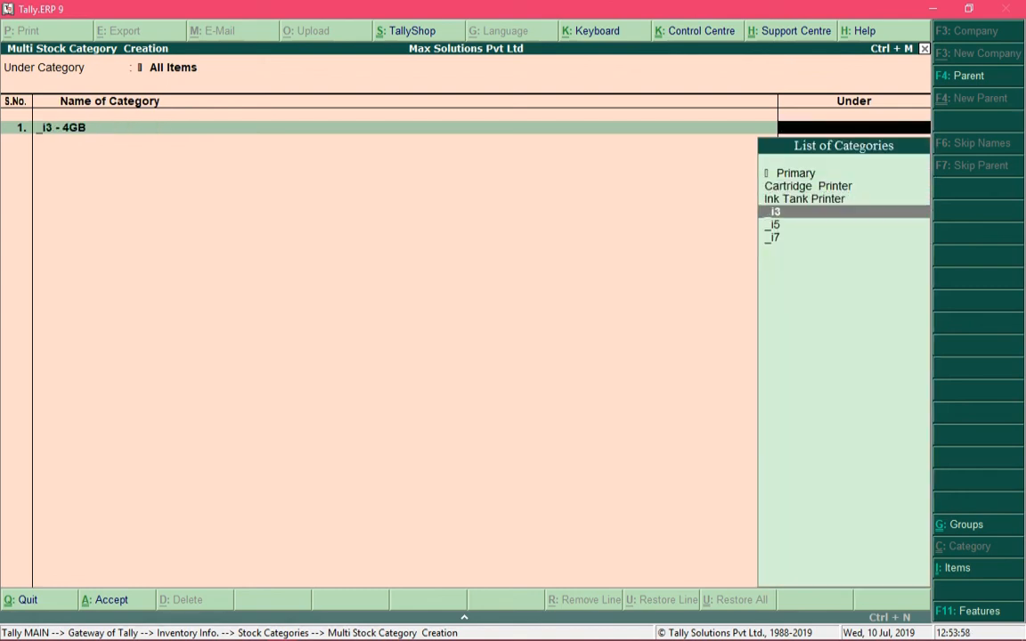
pyautogui.press('Return')
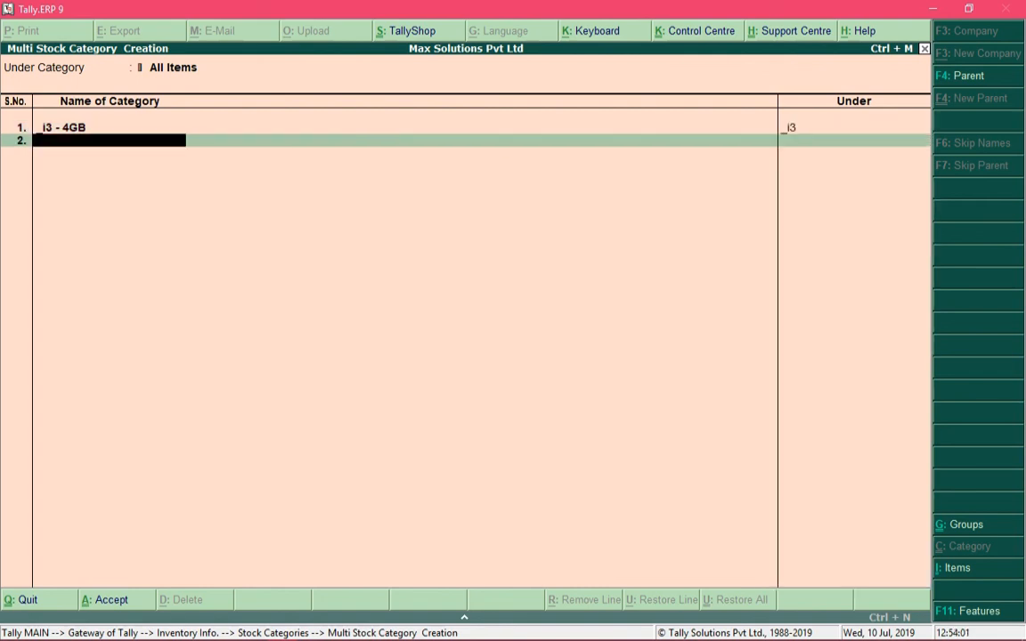
# Add the subcategory _i3 - 8GB under _i3.
pyautogui.write('i3 - 8GB')
pyautogui.press('Return')
pyautogui.press('Down')
pyautogui.press('Down')
pyautogui.press('Down')
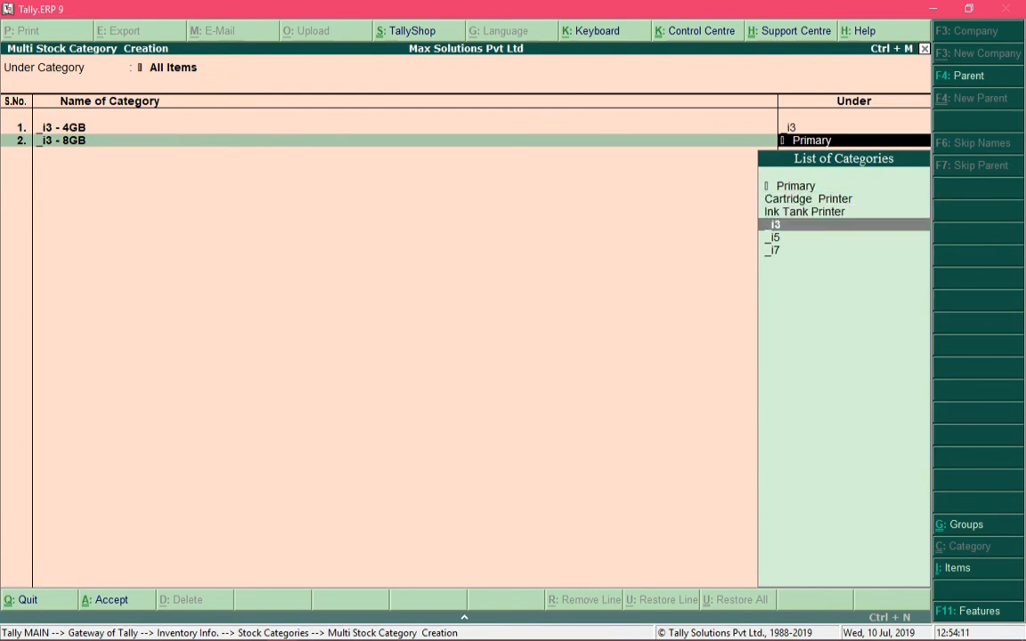
pyautogui.press('Return')
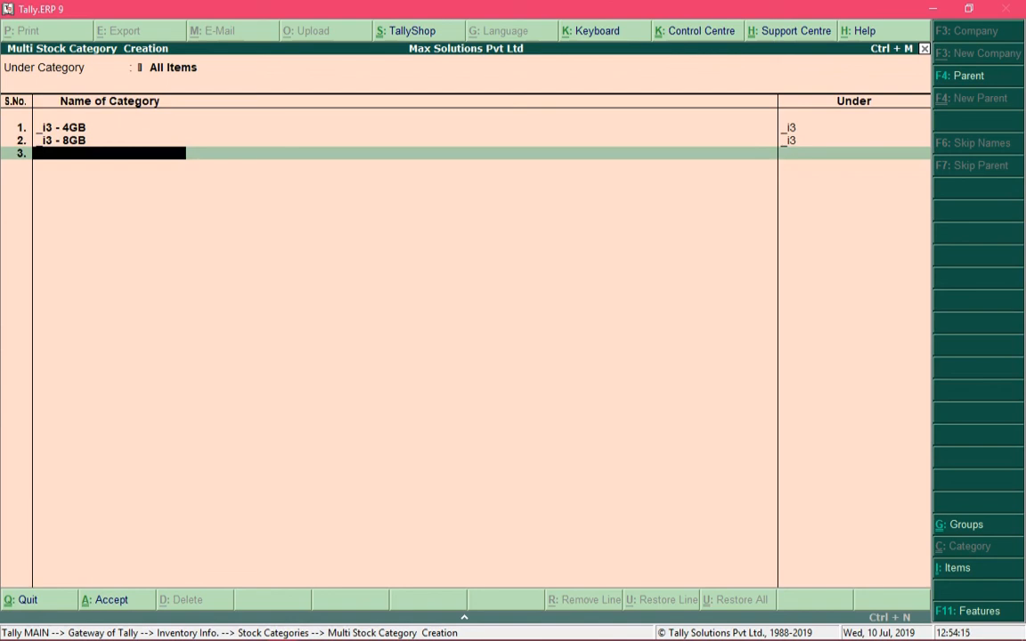
# Add the subcategory _i7 - 4GB under _i7.
pyautogui.write('_i7 - 4GB')
pyautogui.press('Return')
pyautogui.press('Down')
pyautogui.press('Down')
pyautogui.press('Down')
pyautogui.press('Down')
pyautogui.press('Down')
pyautogui.press('Return')
# Add the subcategory _i7 - 8GB under _i7.
pyautogui.write('_i7 - 8GB')
pyautogui.press('Return')
pyautogui.press('Down')
pyautogui.press('Down')
pyautogui.press('Down')
pyautogui.press('Down')
pyautogui.press('Down')
pyautogui.press('Return')
# Add the subcategory _i5 - 4GB under _i5.
pyautogui.write('_i5 - 4GB')
pyautogui.press('Return')
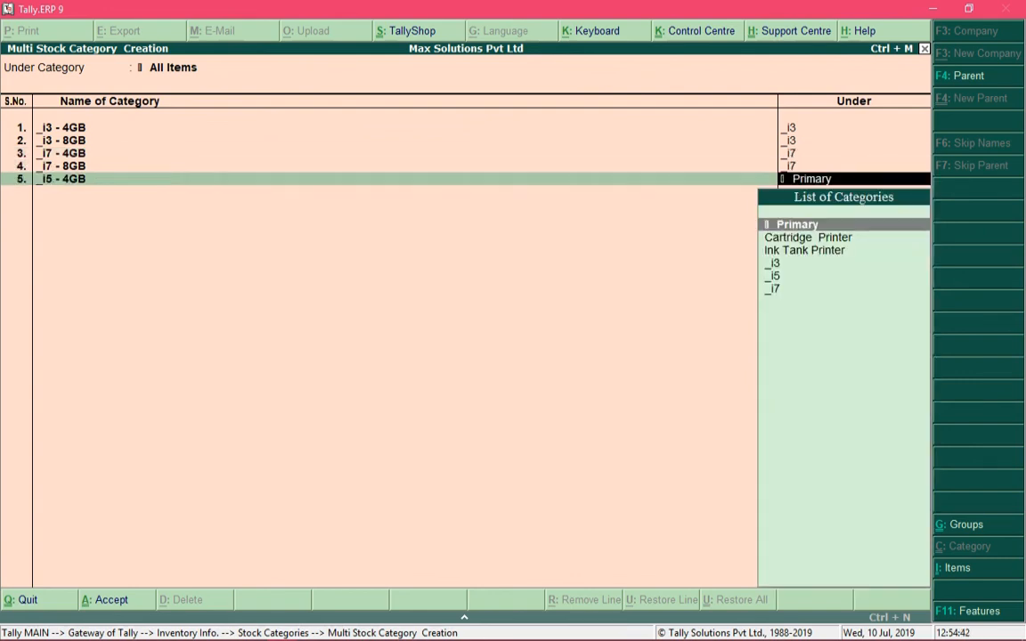
pyautogui.press('Down')
pyautogui.press('Down')
pyautogui.press('Down')
pyautogui.press('Down')
pyautogui.press('Return')
# Enter another row named _i5 - 4GB and place it under _i5.
pyautogui.write('_i5 - 4GB')
pyautogui.press('Return')
pyautogui.press('Down')
pyautogui.press('Down')
pyautogui.press('Down')
pyautogui.press('Down')
pyautogui.press('Return')
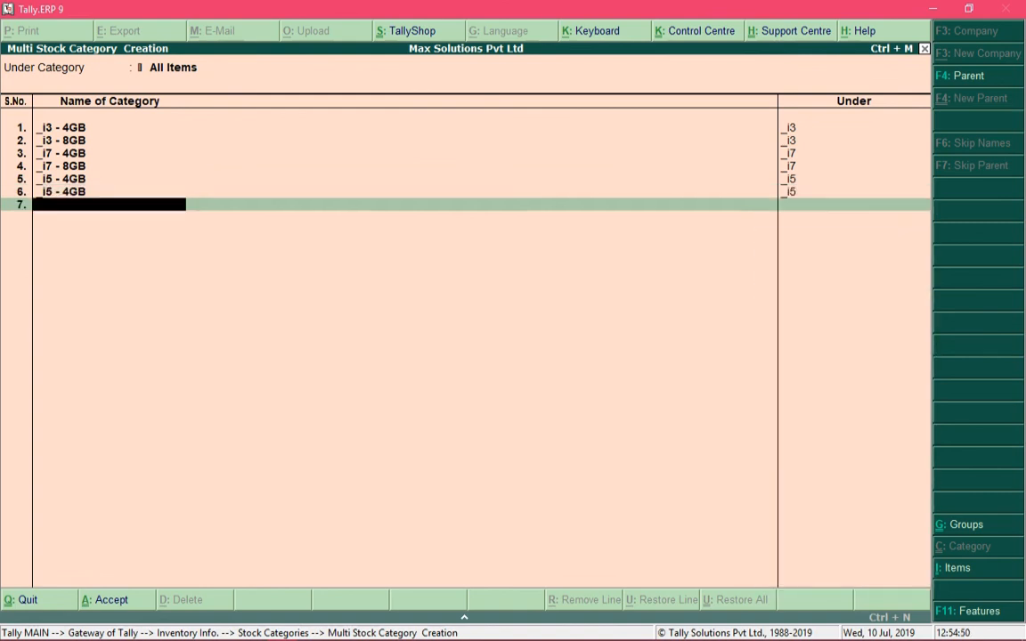
# Add the subcategories Color Ink Tank and B&W Ink Tank under Ink Tank Printer.
pyautogui.write('Color Ink Tank')
pyautogui.press('Return')
pyautogui.press('Down')
pyautogui.press('Down')
pyautogui.press('Return')
pyautogui.write('B&W Ink Tank')
pyautogui.press('Return')
pyautogui.press('Down')
pyautogui.press('Down')
pyautogui.press('Return')
# Add the subcategory Color Cartridge Printer under Cartridge Printer and begin a row for the B&W cartridge printer.
pyautogui.write('Color Cartridge Printer')
pyautogui.press('Return')
pyautogui.press('Up')
pyautogui.press('Return')
pyautogui.write('B&W')
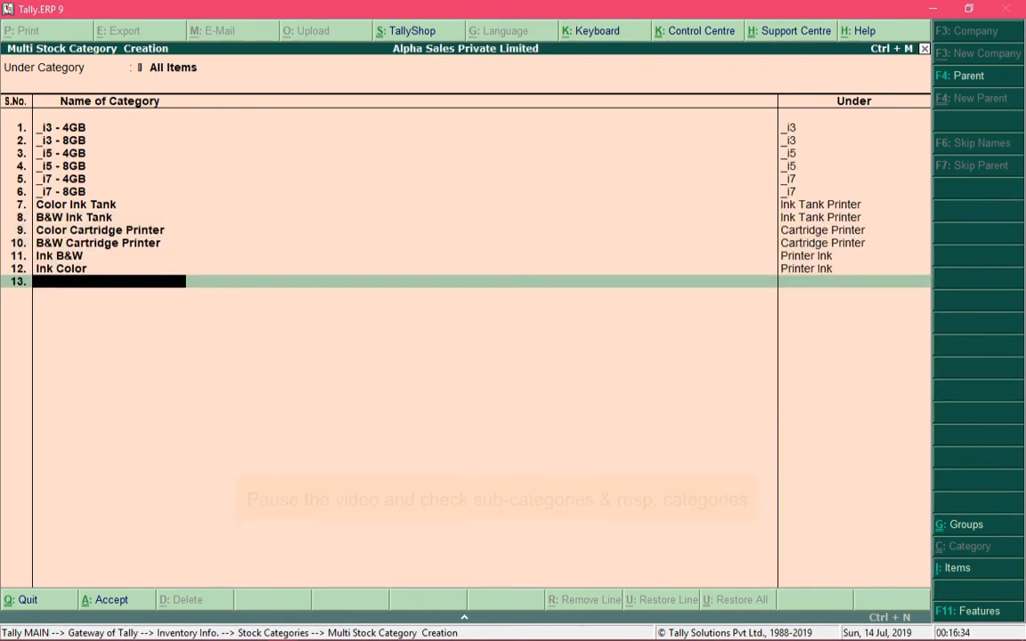